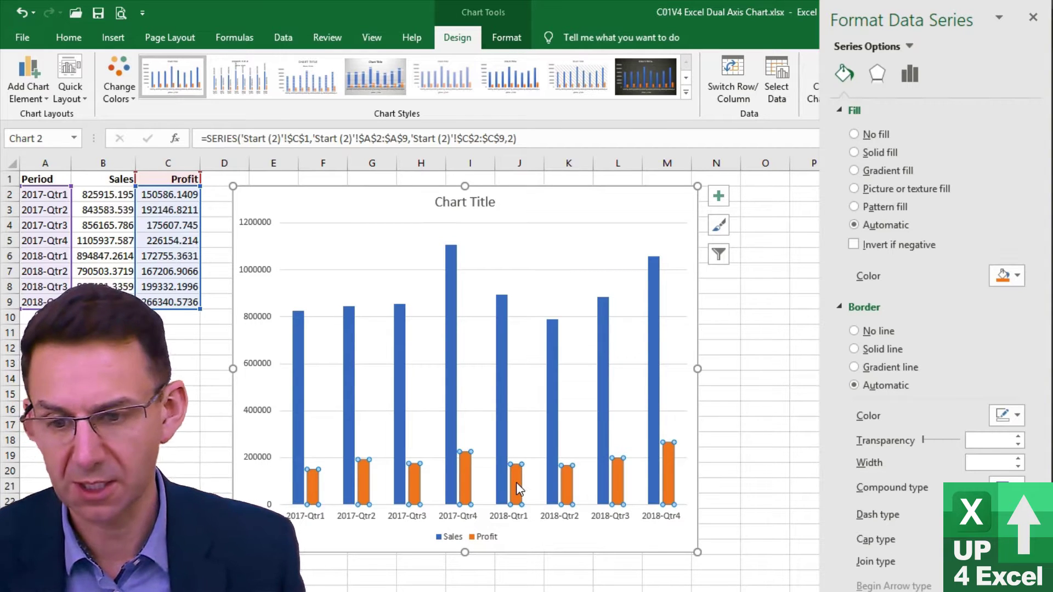
Plot the Profit column series on the secondary axis.
{"action": "right_click", "coordinate": [516, 482]}
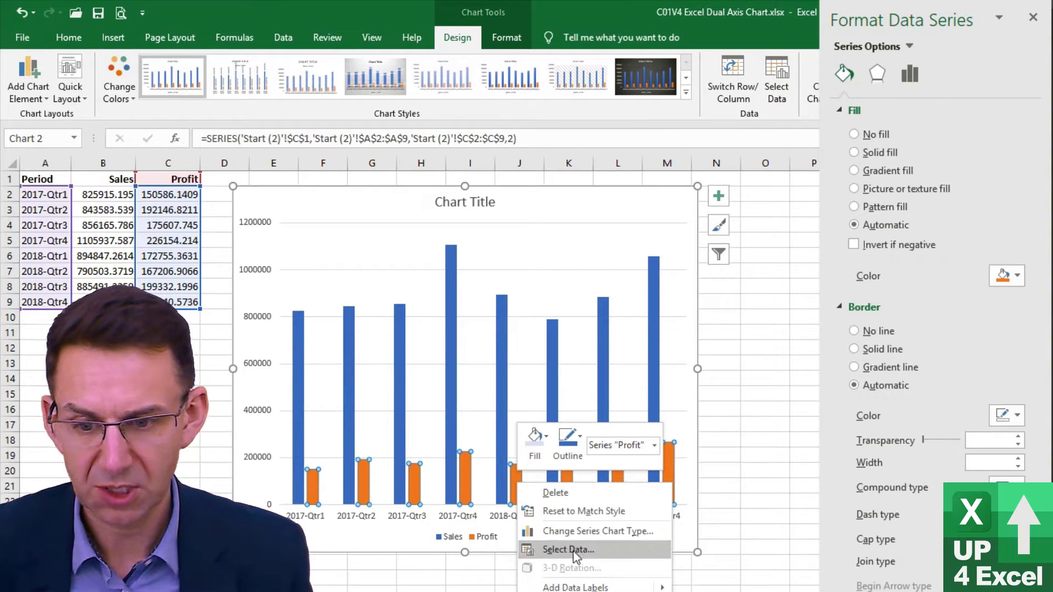
{"action": "left_click", "coordinate": [576, 589]}
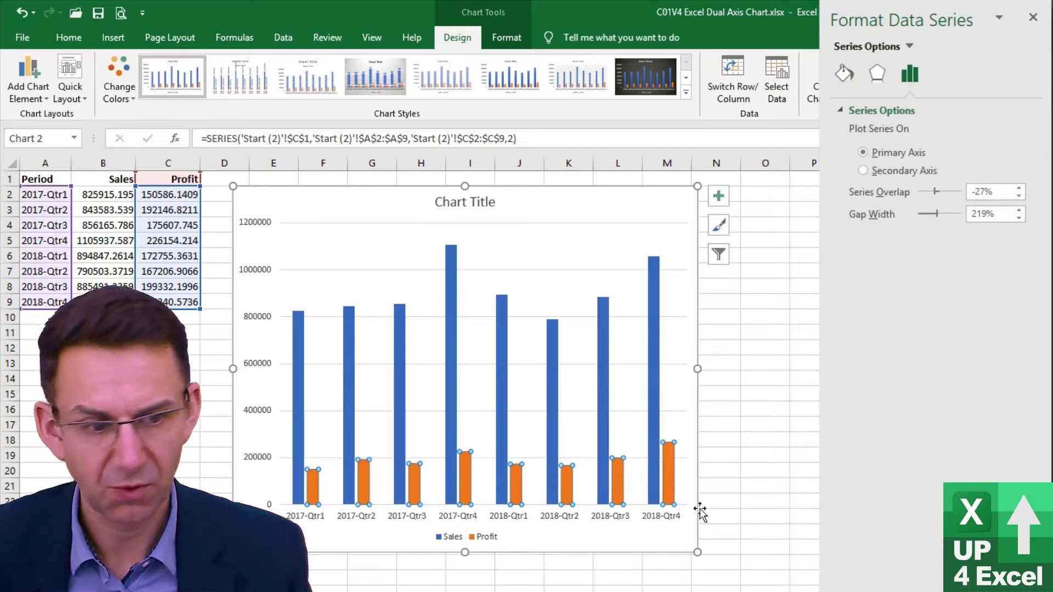
{"action": "left_click", "coordinate": [896, 169]}
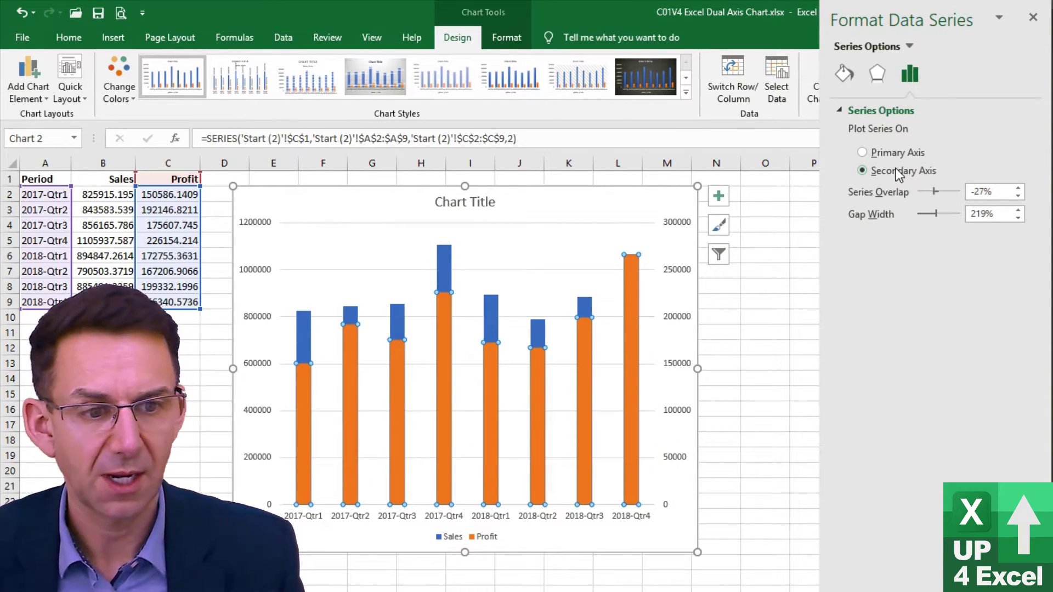
Try 400000 as the secondary axis's maximum bound and settle on 600000.
{"action": "left_click", "coordinate": [689, 329]}
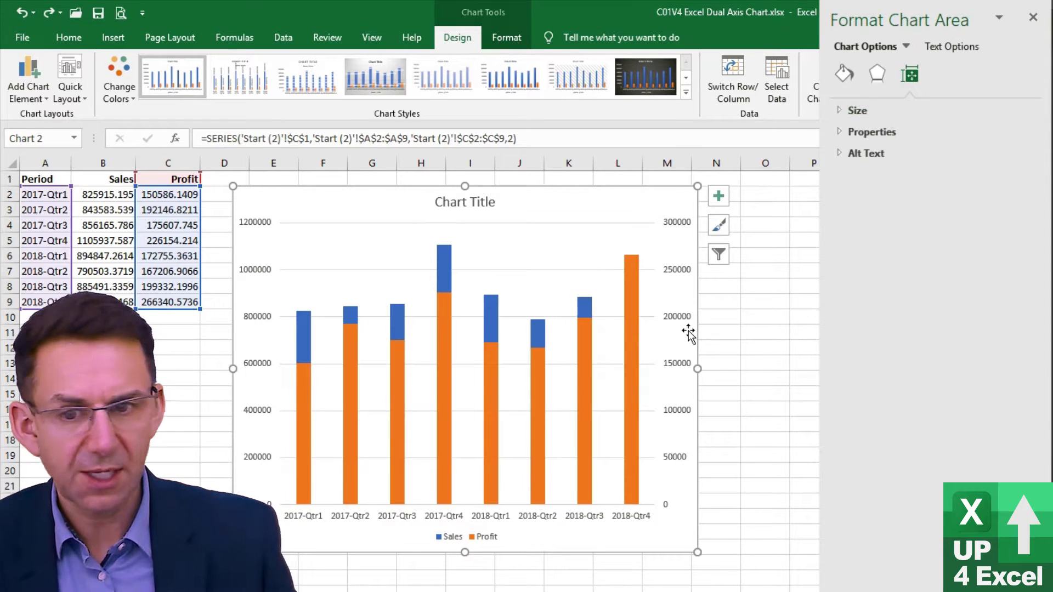
{"action": "left_click", "coordinate": [680, 322]}
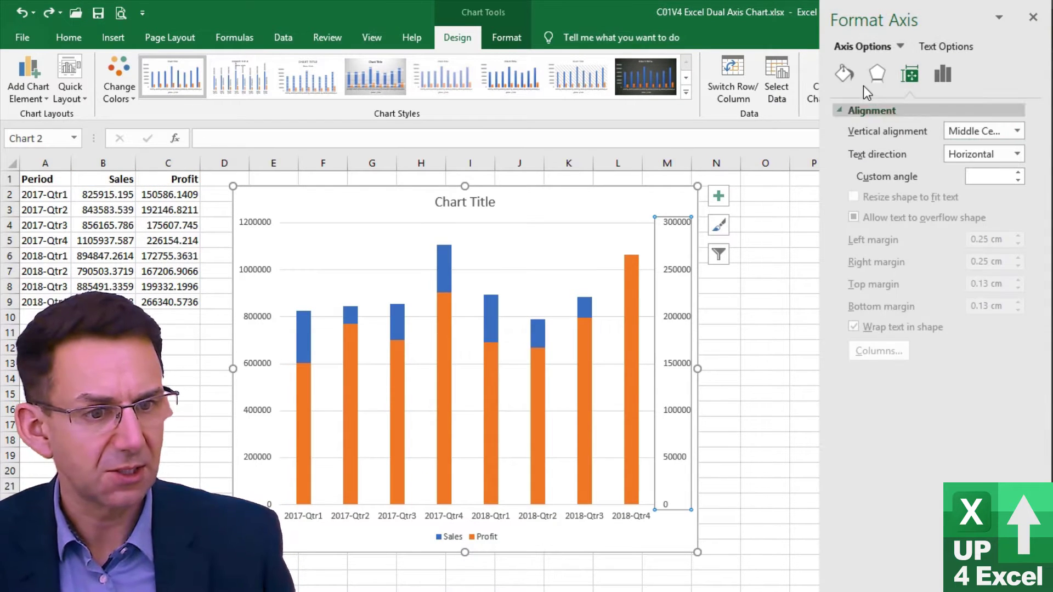
{"action": "left_click", "coordinate": [942, 78]}
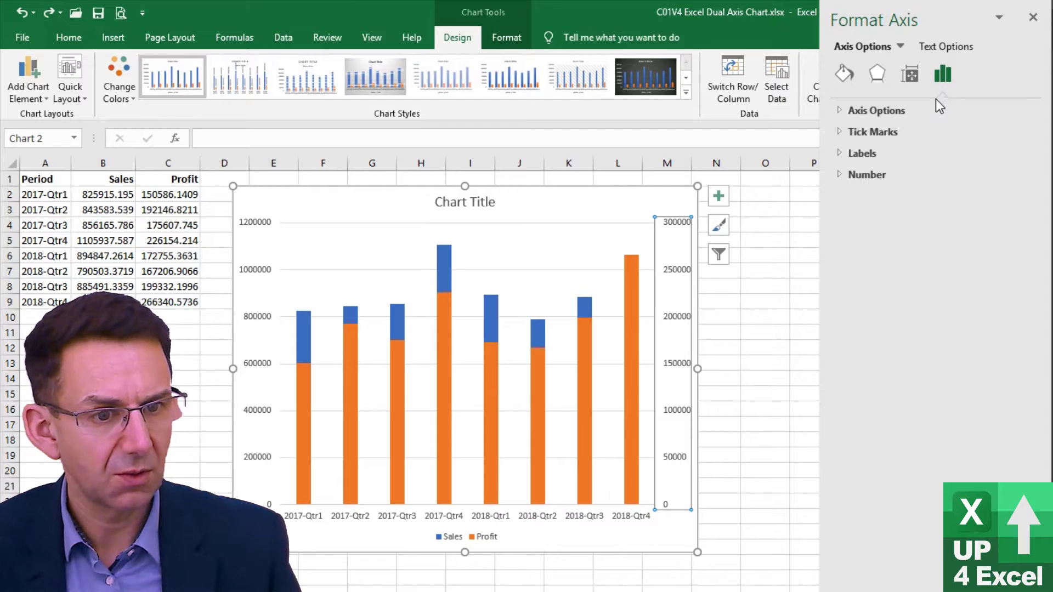
{"action": "left_click", "coordinate": [838, 114]}
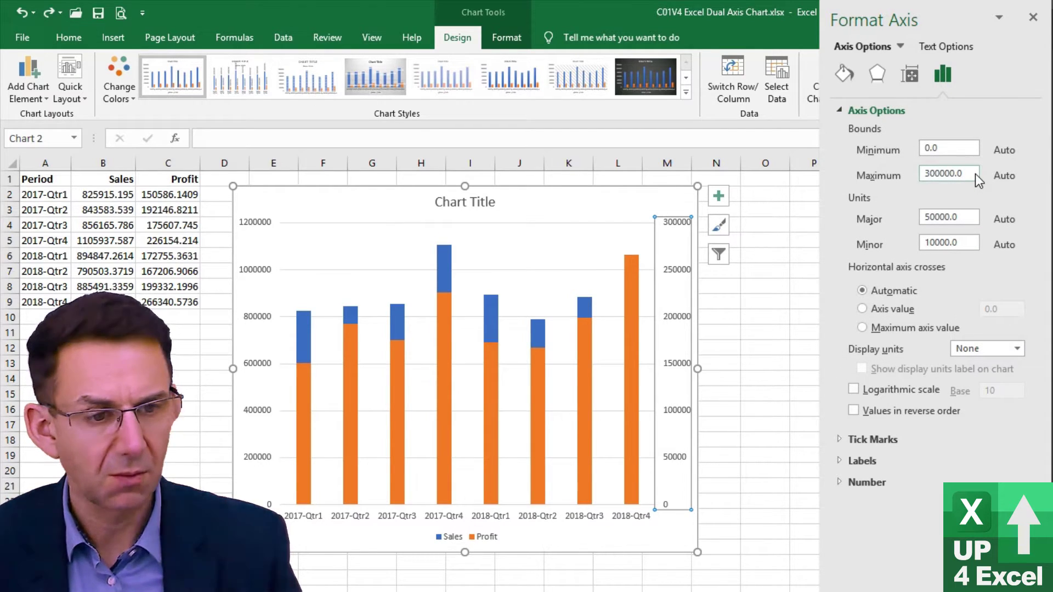
{"action": "left_click", "coordinate": [960, 174]}
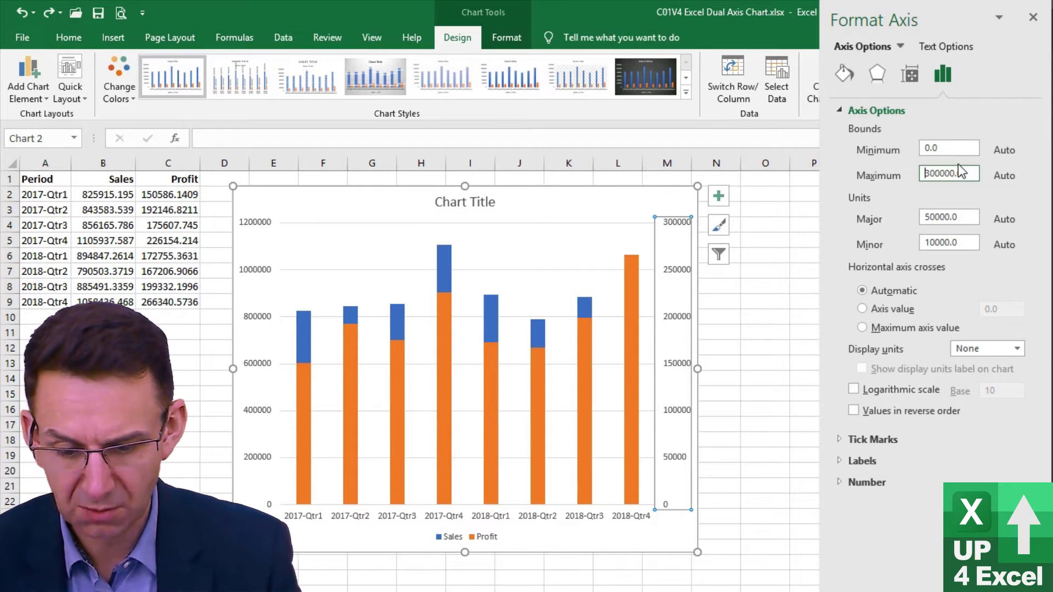
{"action": "key", "text": "Delete"}
{"action": "type", "text": "4"}
{"action": "key", "text": "Return"}
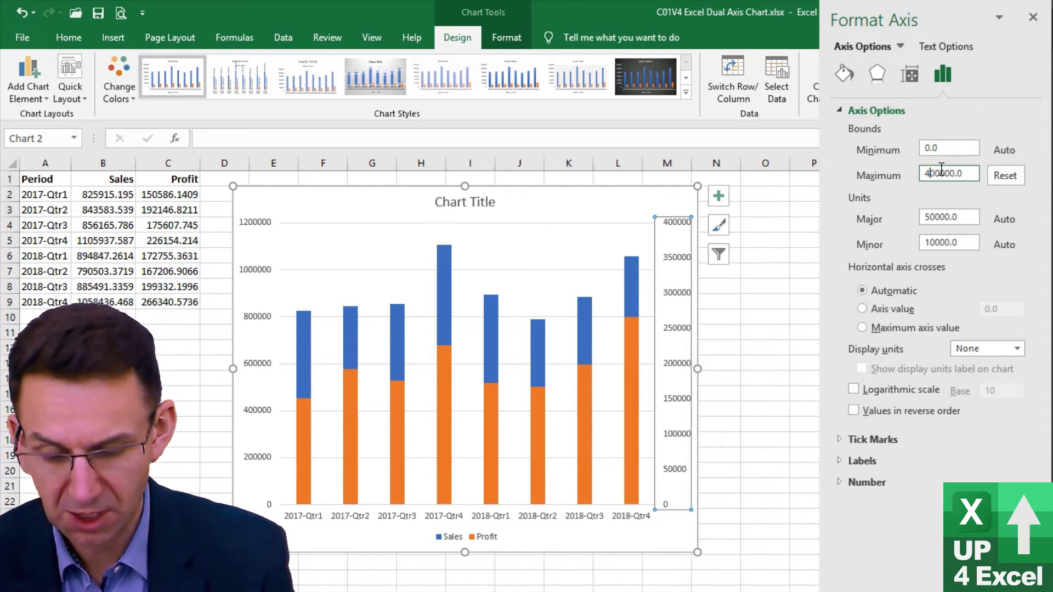
{"action": "key", "text": "BackSpace"}
{"action": "type", "text": "6"}
{"action": "key", "text": "Return"}
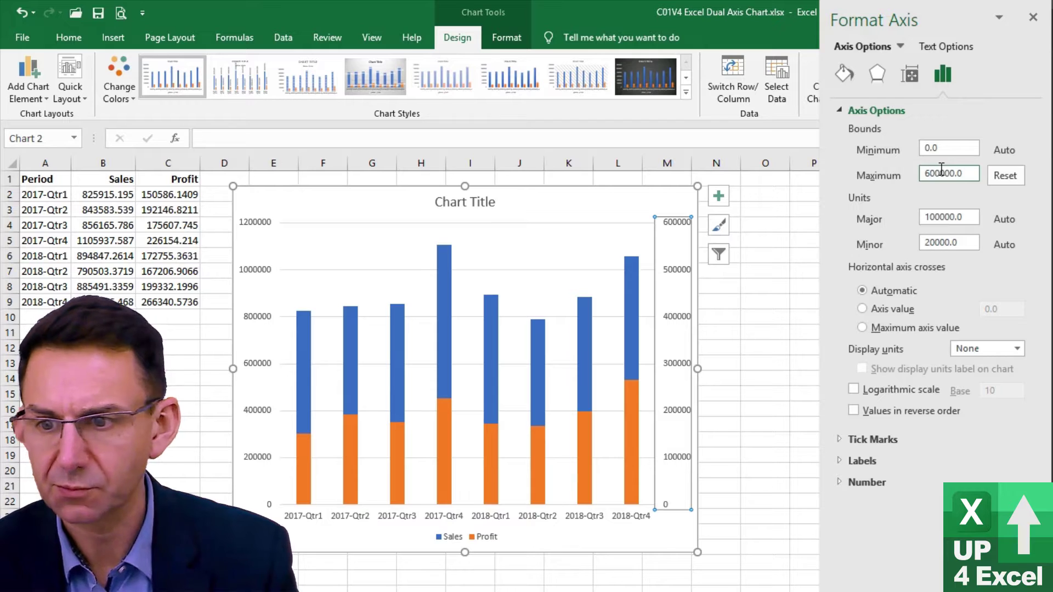
Set the secondary axis's label position to None.
{"action": "left_click", "coordinate": [908, 73]}
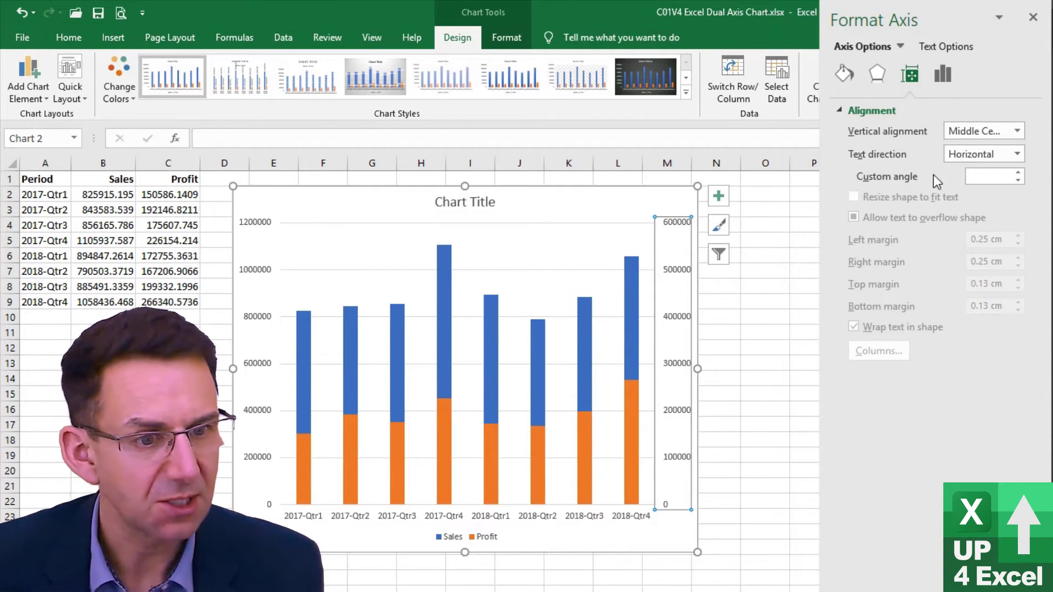
{"action": "left_click", "coordinate": [938, 86]}
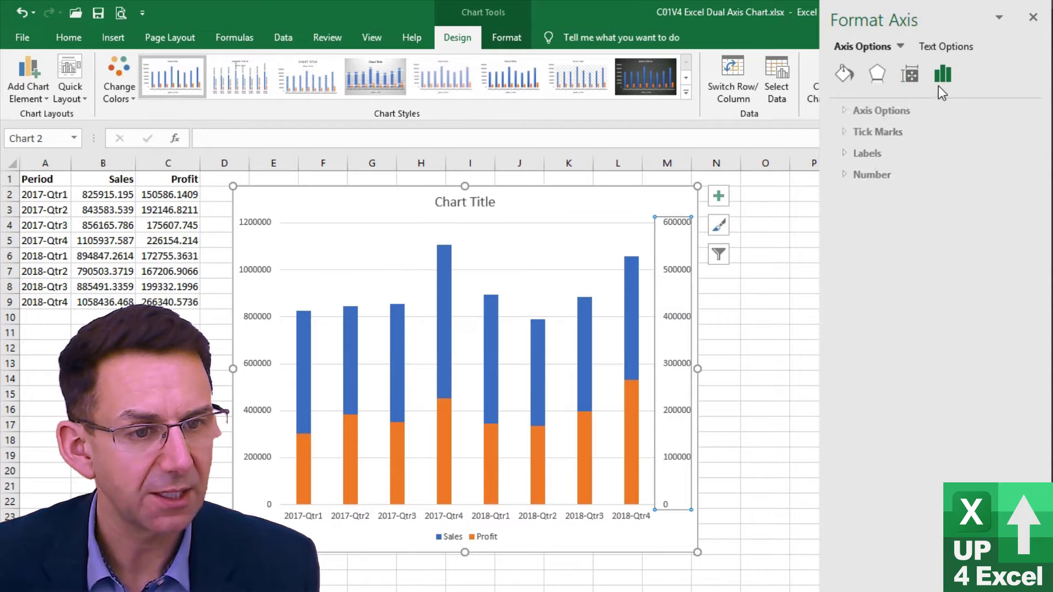
{"action": "left_click", "coordinate": [839, 156]}
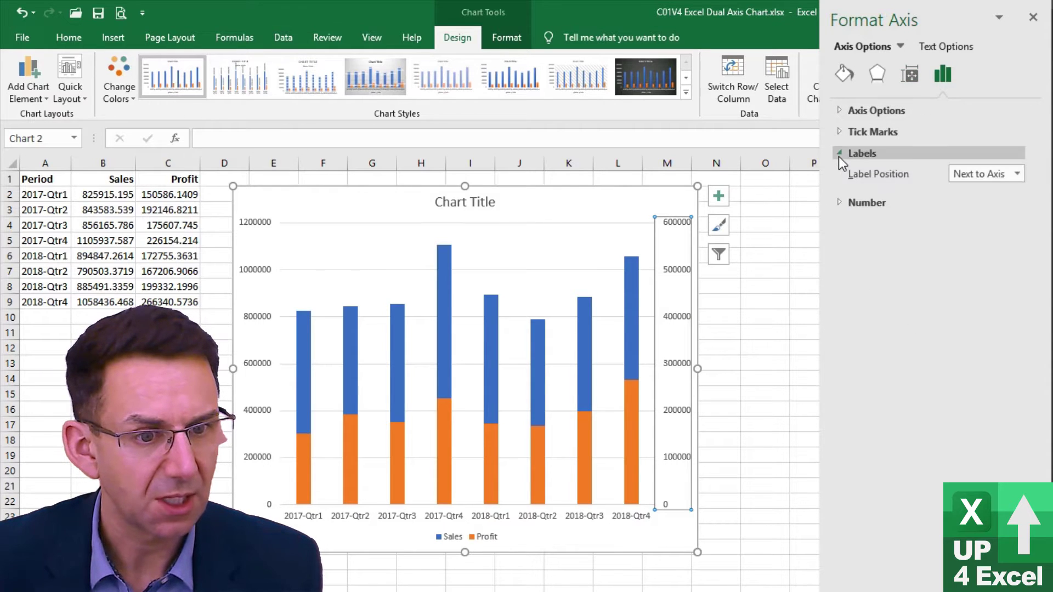
{"action": "left_click", "coordinate": [840, 114]}
{"action": "left_click", "coordinate": [1011, 355]}
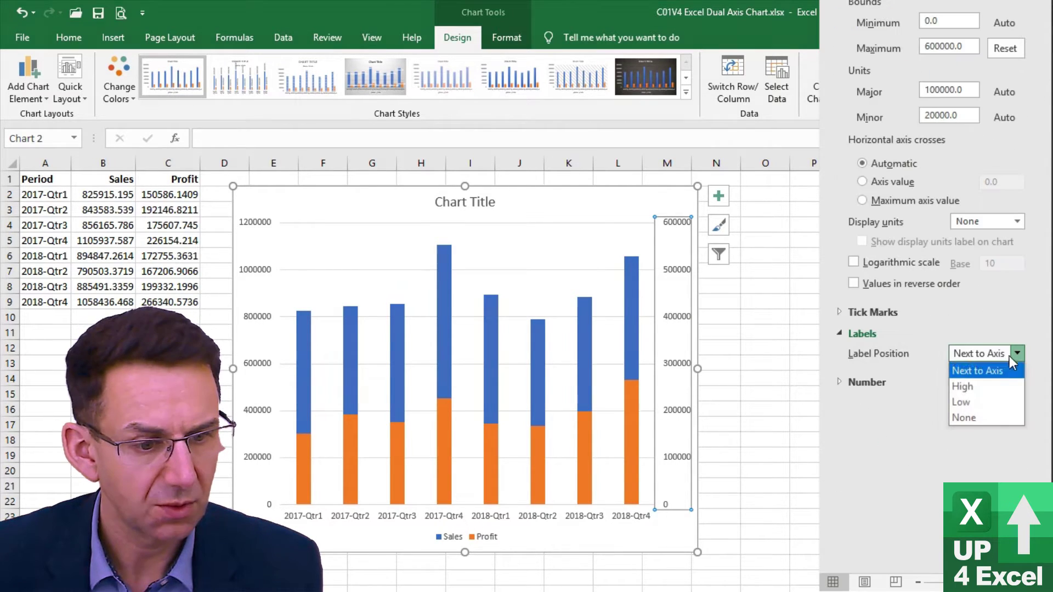
{"action": "left_click", "coordinate": [976, 415]}
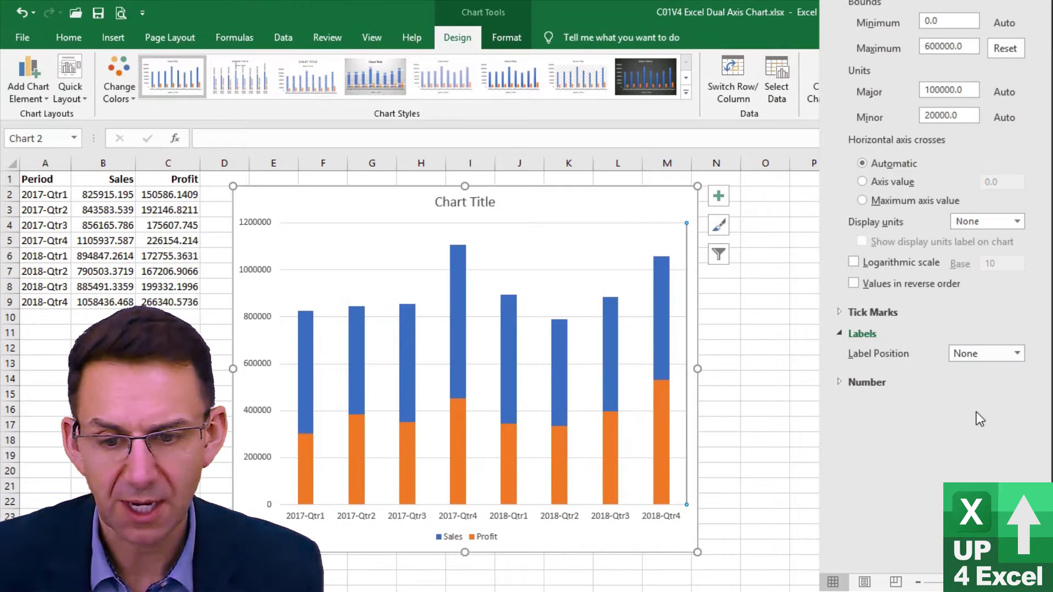
Set the secondary axis's line to No line.
{"action": "left_click", "coordinate": [841, 383]}
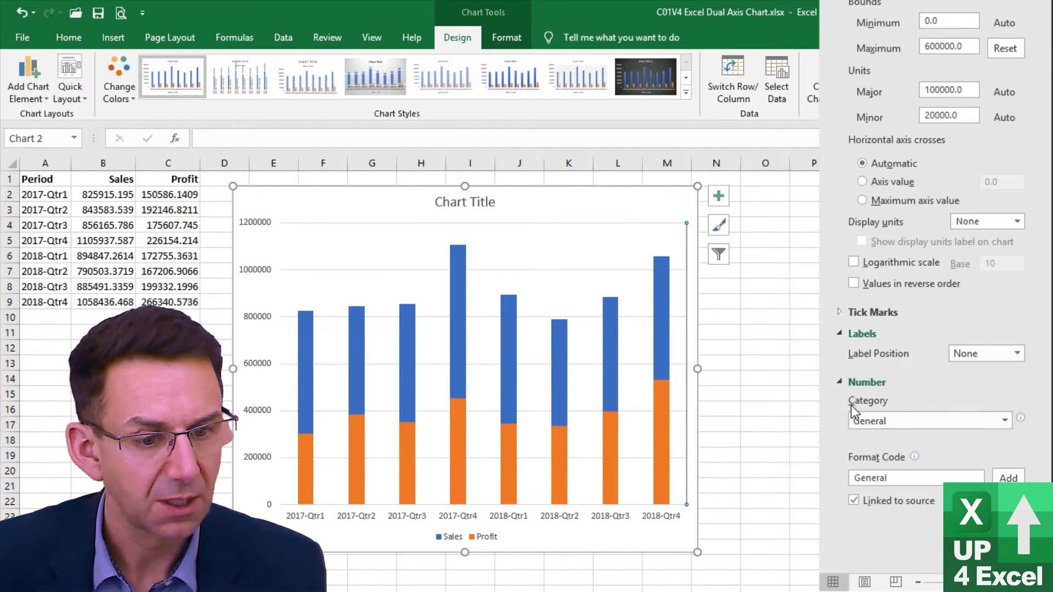
{"action": "scroll", "coordinate": [842, 445], "scroll_direction": "up", "scroll_amount": 3}
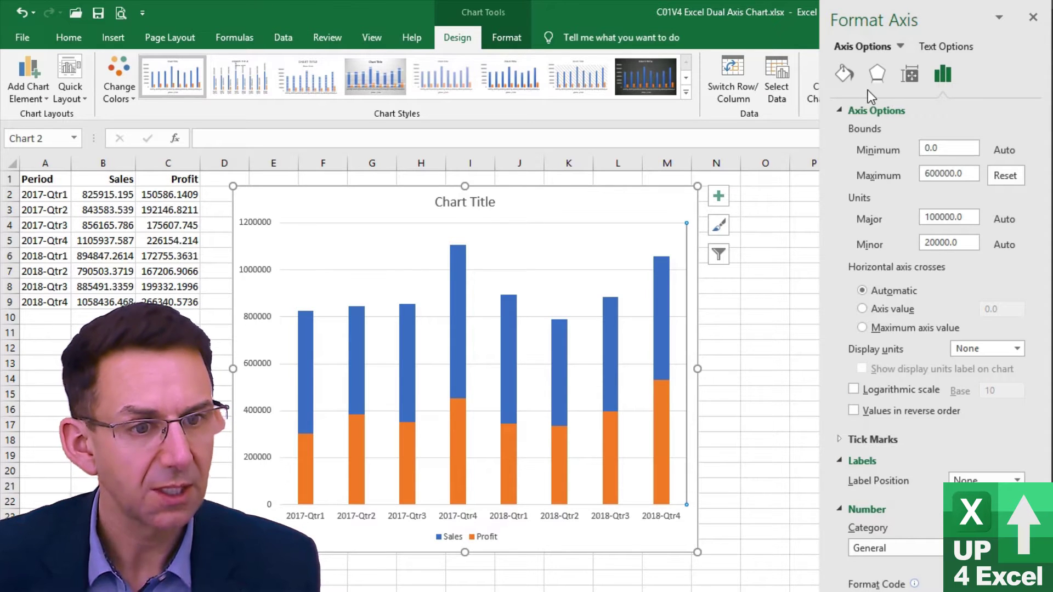
{"action": "left_click", "coordinate": [844, 73]}
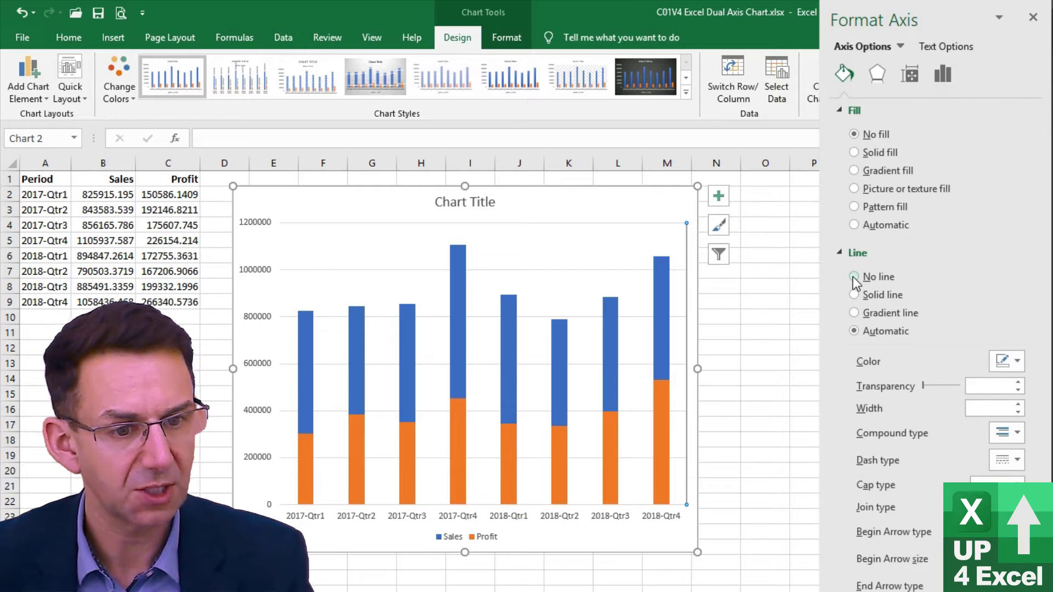
{"action": "left_click", "coordinate": [854, 277]}
{"action": "left_click", "coordinate": [598, 218]}
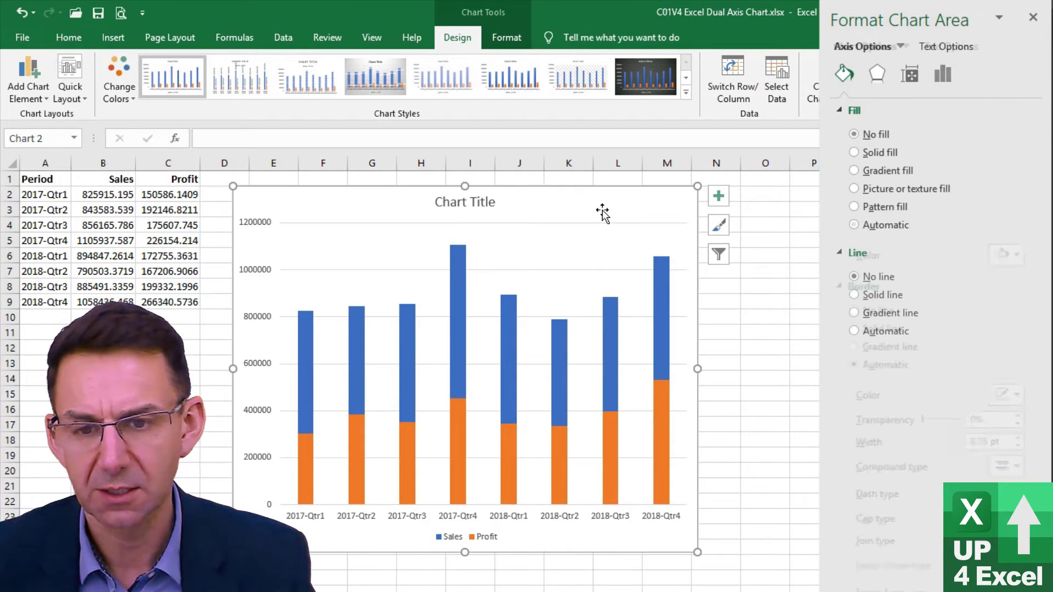
Change the chart to a Clustered Column - Line combo, with Sales as columns and Profit as a line.
{"action": "left_click", "coordinate": [483, 537]}
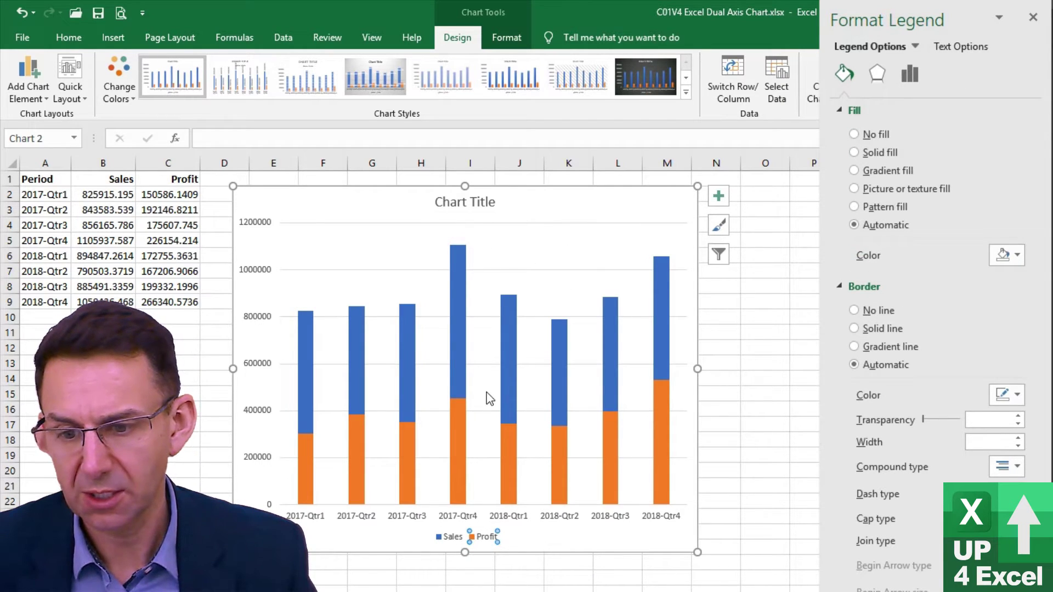
{"action": "left_click", "coordinate": [538, 543]}
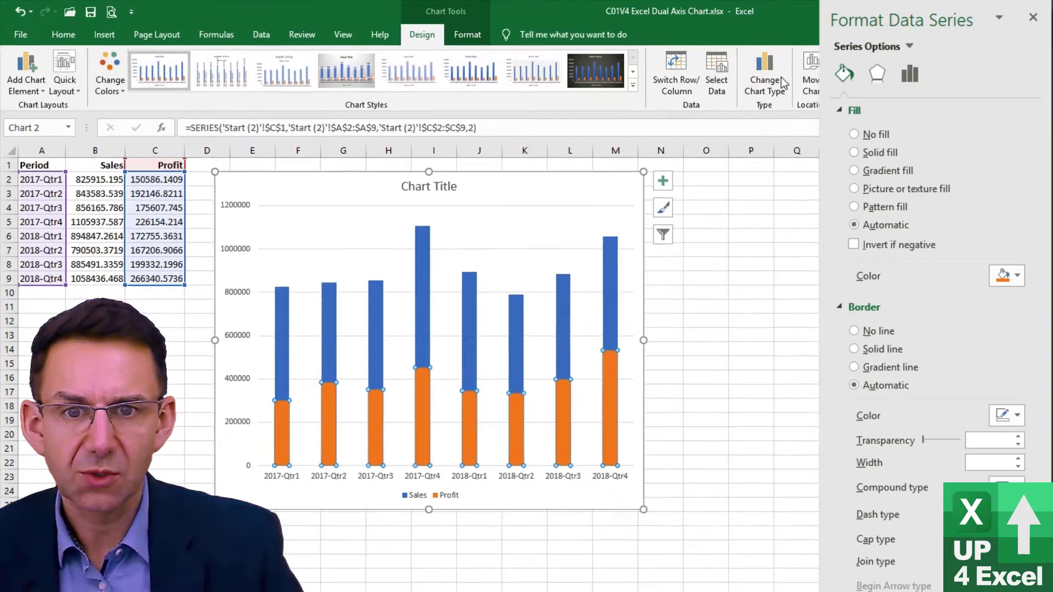
{"action": "left_click", "coordinate": [680, 68]}
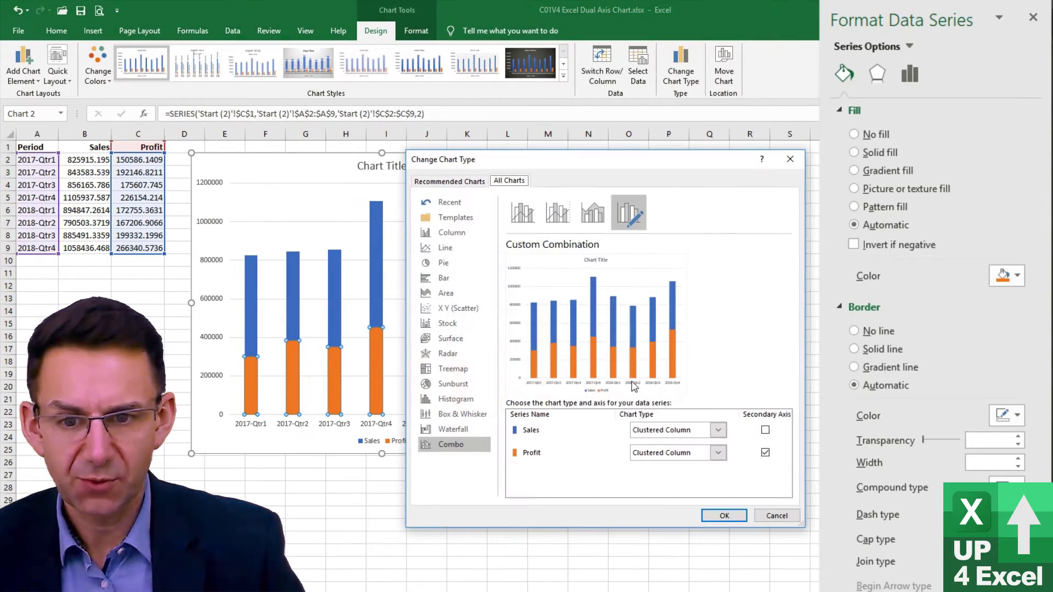
{"action": "left_click", "coordinate": [523, 213]}
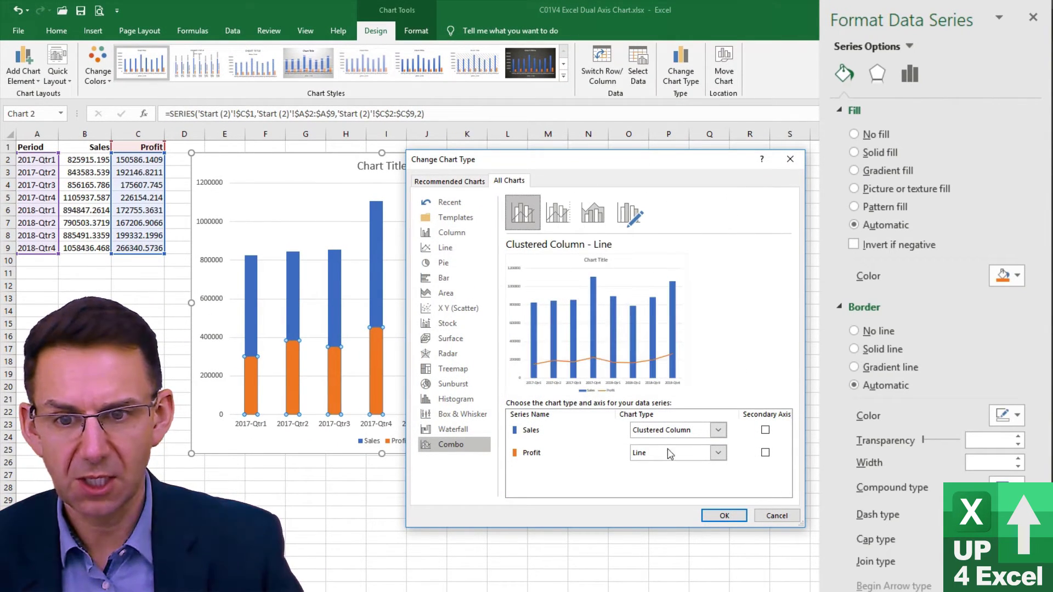
{"action": "left_click", "coordinate": [724, 515]}
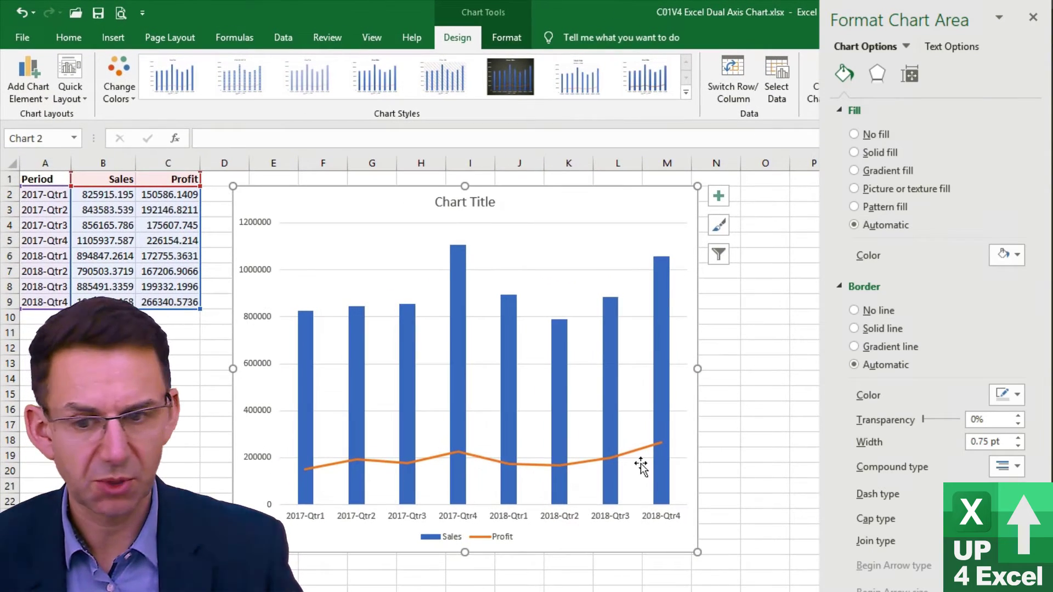
Plot the Profit line series on the secondary axis.
{"action": "left_click", "coordinate": [617, 440]}
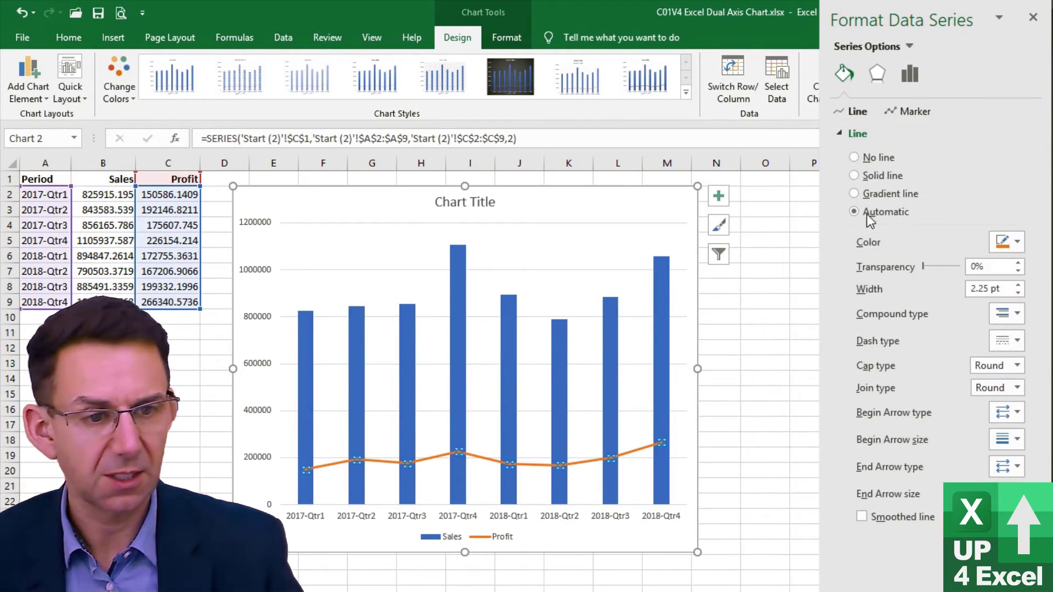
{"action": "left_click", "coordinate": [909, 46]}
{"action": "key", "text": "Escape"}
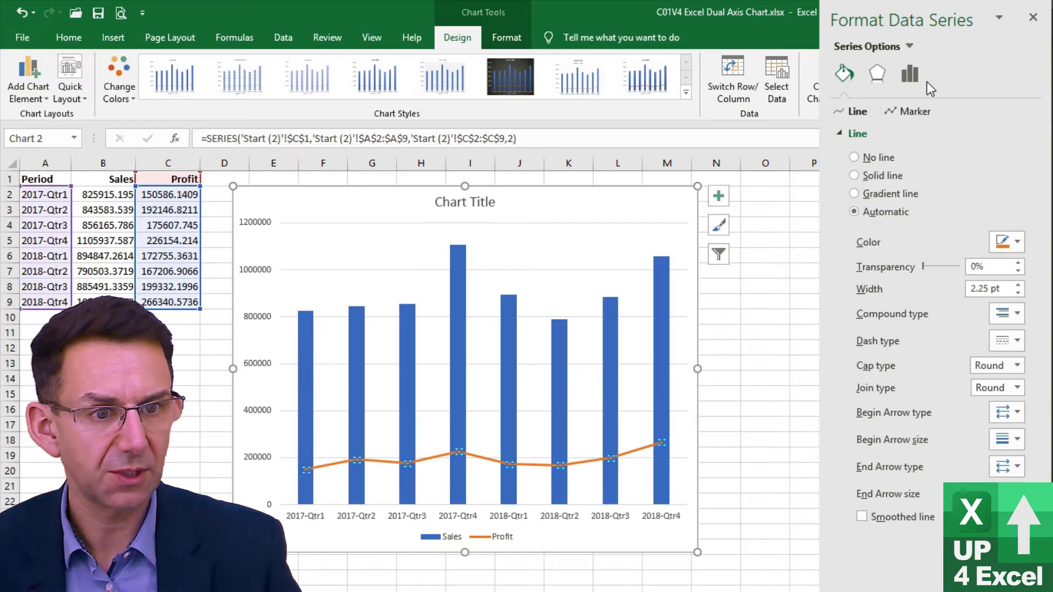
{"action": "left_click", "coordinate": [911, 76]}
{"action": "left_click", "coordinate": [898, 173]}
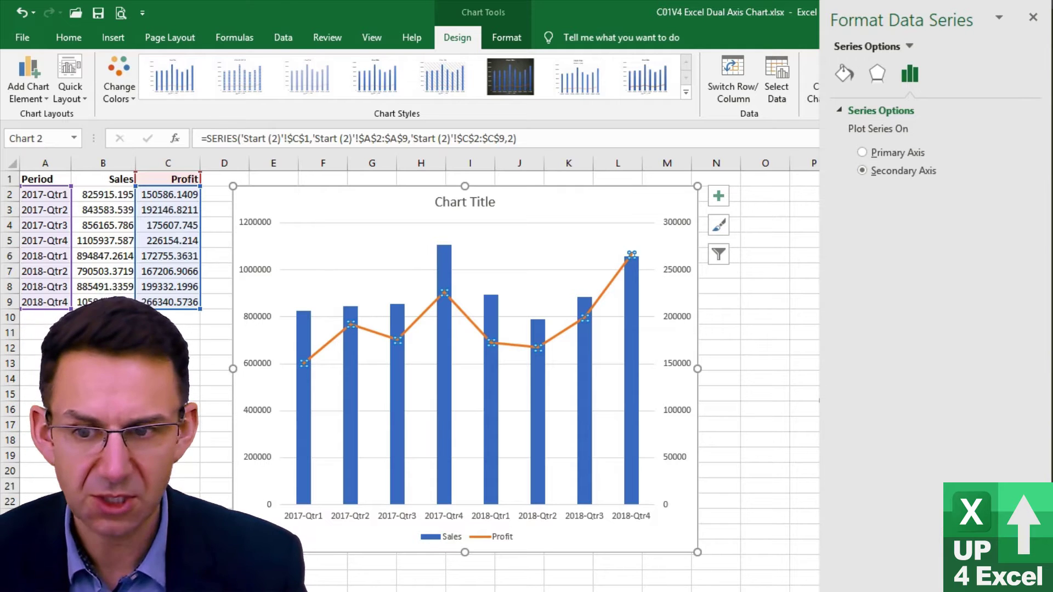
Set the maximum bound of the Profit line's secondary axis to 600000.
{"action": "left_click", "coordinate": [597, 306]}
{"action": "left_click", "coordinate": [675, 279]}
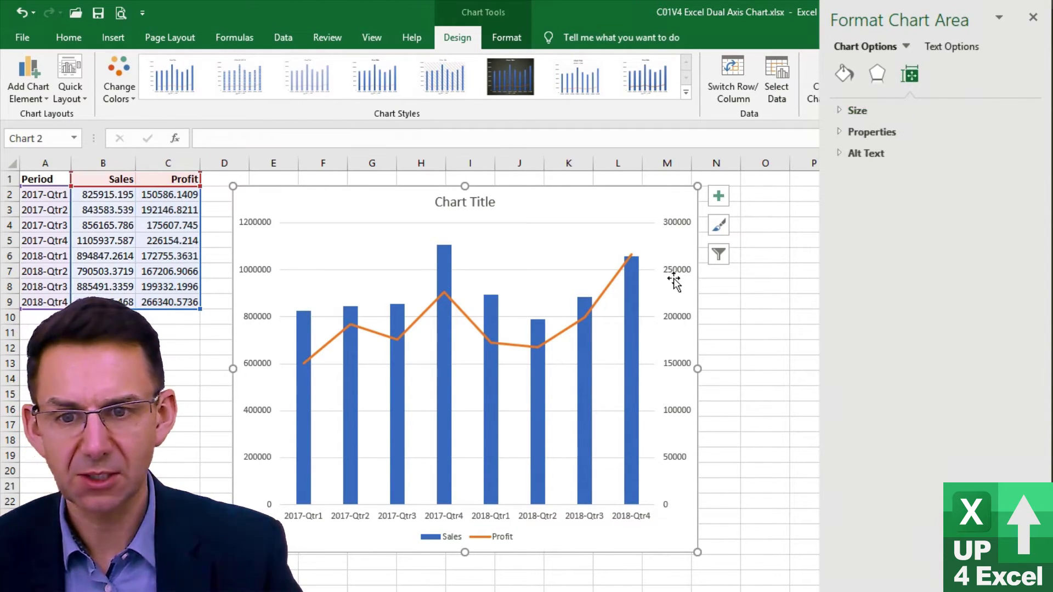
{"action": "left_click", "coordinate": [676, 278]}
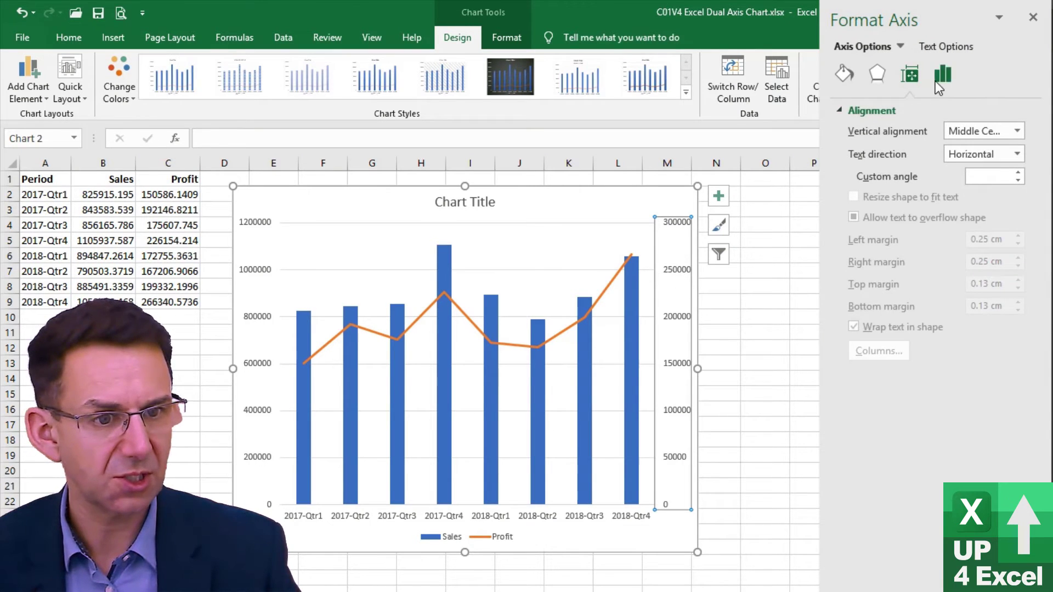
{"action": "left_click", "coordinate": [938, 76]}
{"action": "left_click", "coordinate": [845, 112]}
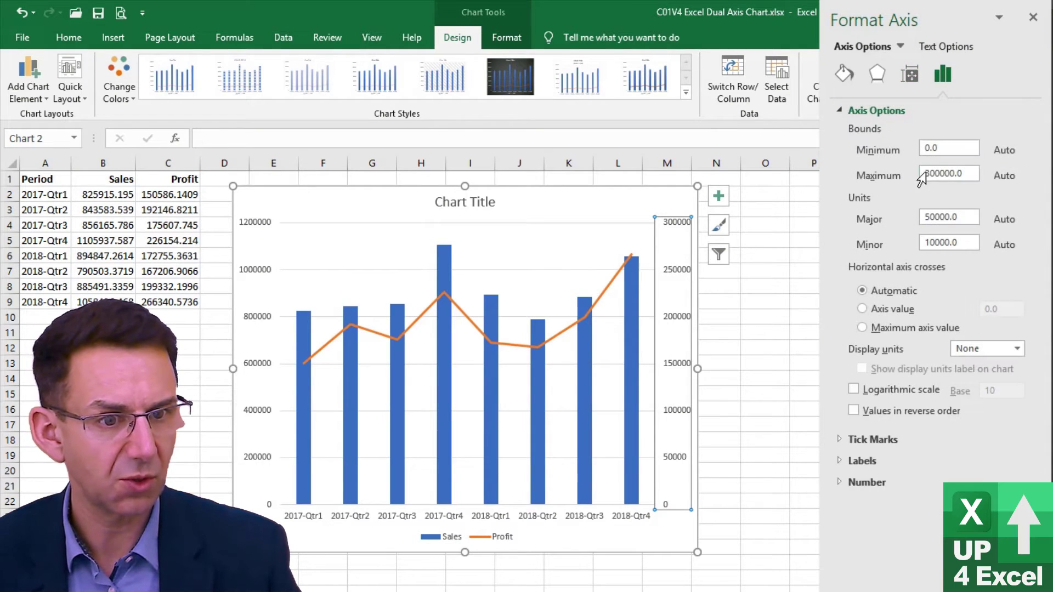
{"action": "left_click", "coordinate": [927, 173]}
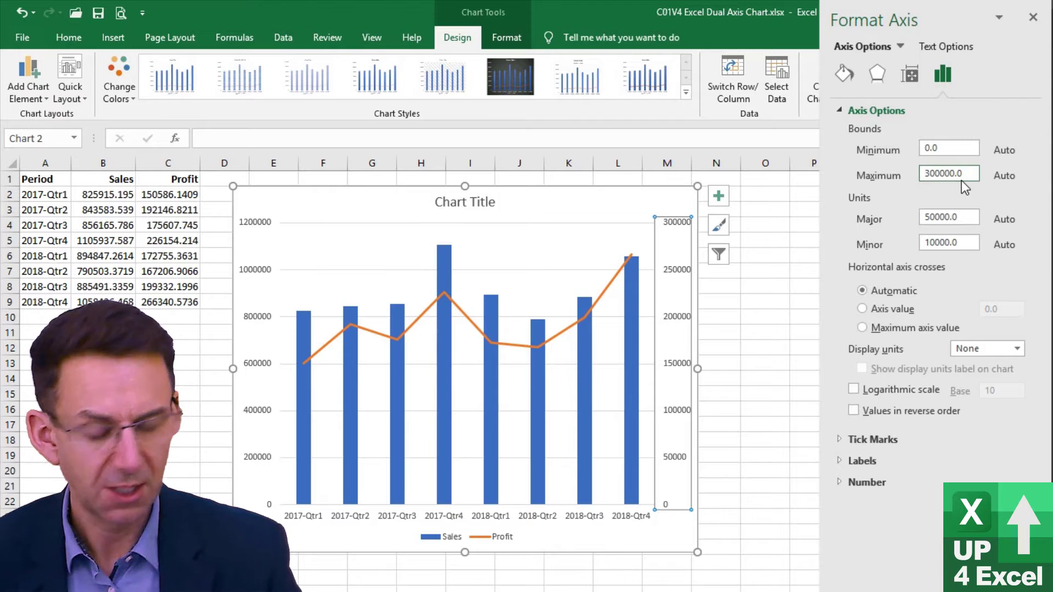
{"action": "key", "text": "Return"}
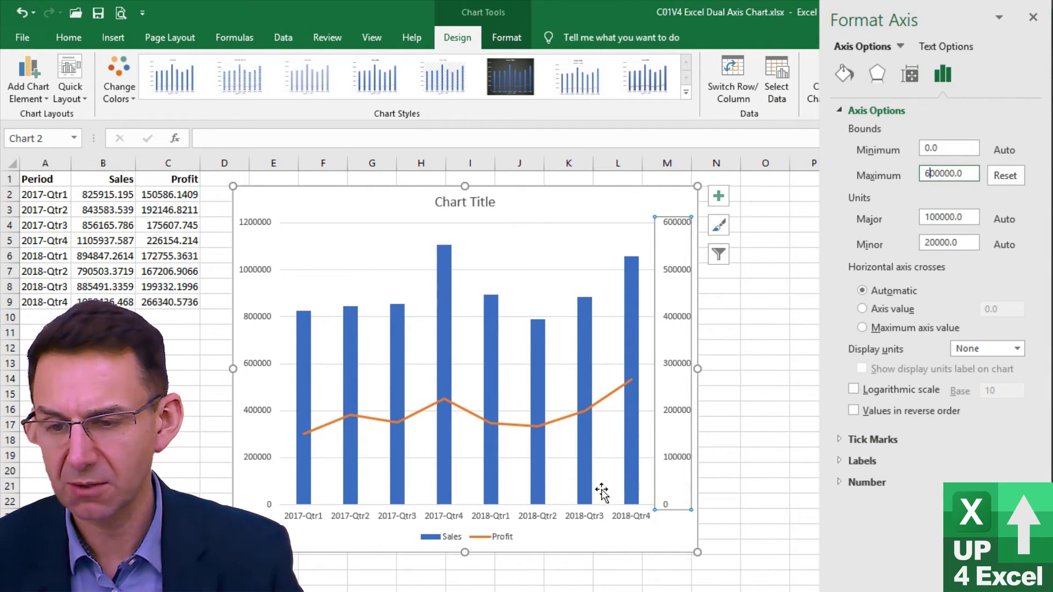
{"action": "right_click", "coordinate": [587, 340]}
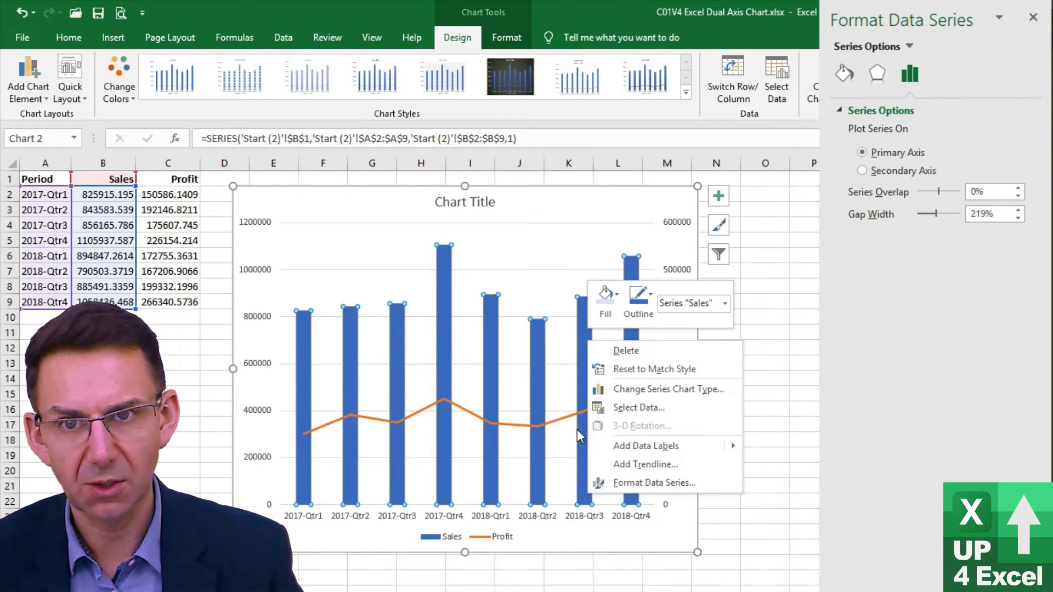
{"action": "key", "text": "Escape"}
{"action": "left_click", "coordinate": [657, 351]}
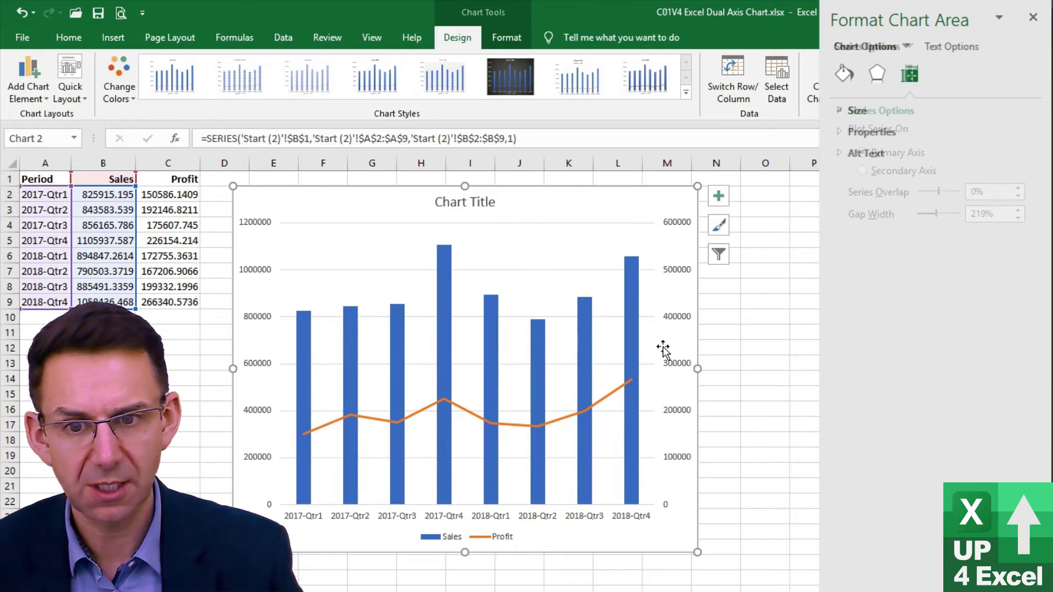
Reset the maximum bound of the secondary axis to automatic.
{"action": "left_click", "coordinate": [677, 317]}
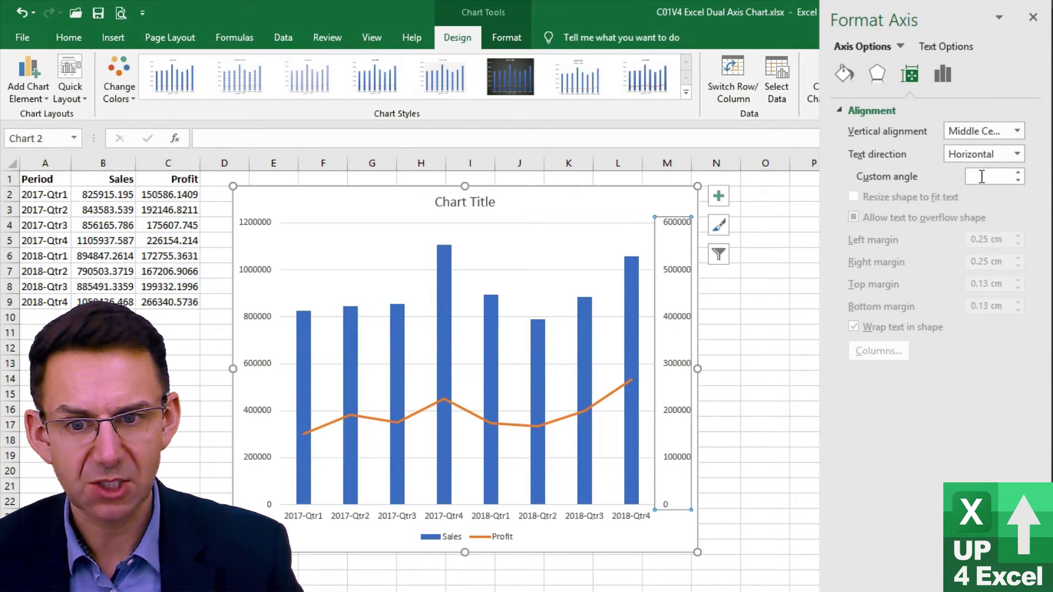
{"action": "left_click", "coordinate": [944, 76]}
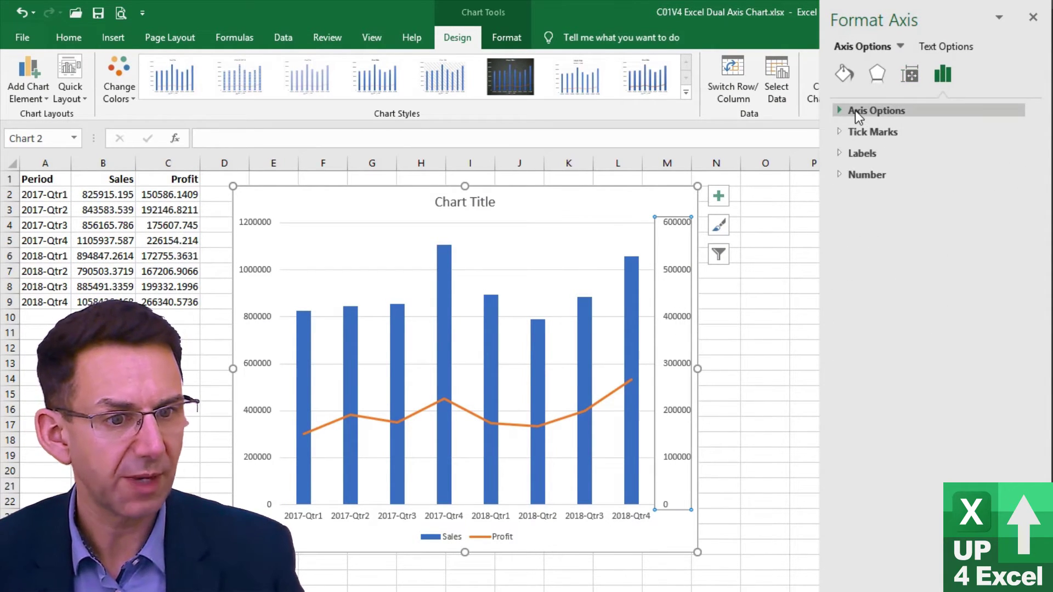
{"action": "left_click", "coordinate": [840, 113]}
{"action": "left_click", "coordinate": [1003, 175]}
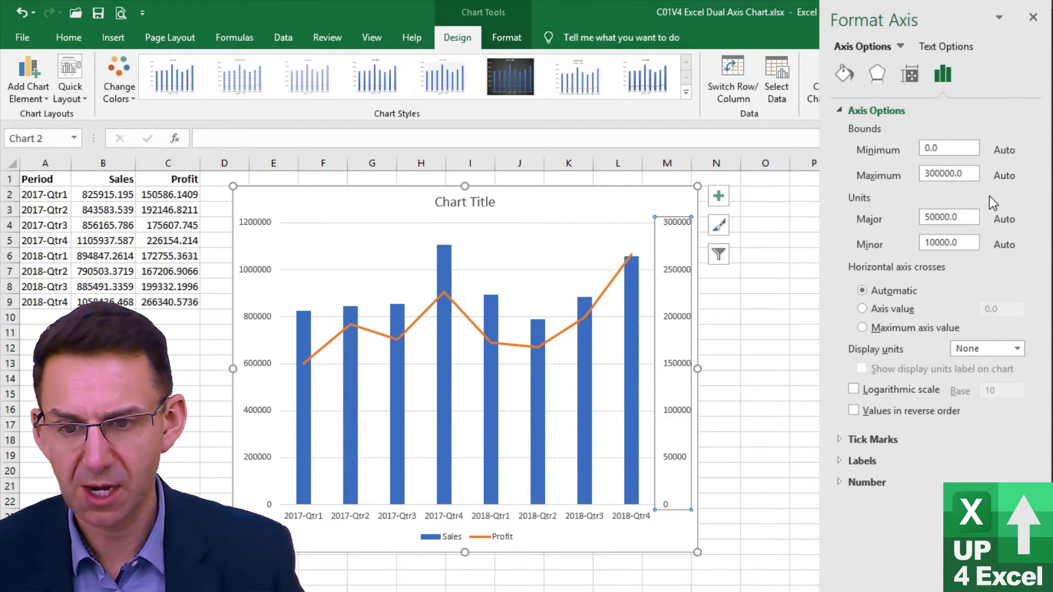
Set the label position of the secondary axis to None.
{"action": "scroll", "coordinate": [844, 463], "scroll_direction": "down", "scroll_amount": 3}
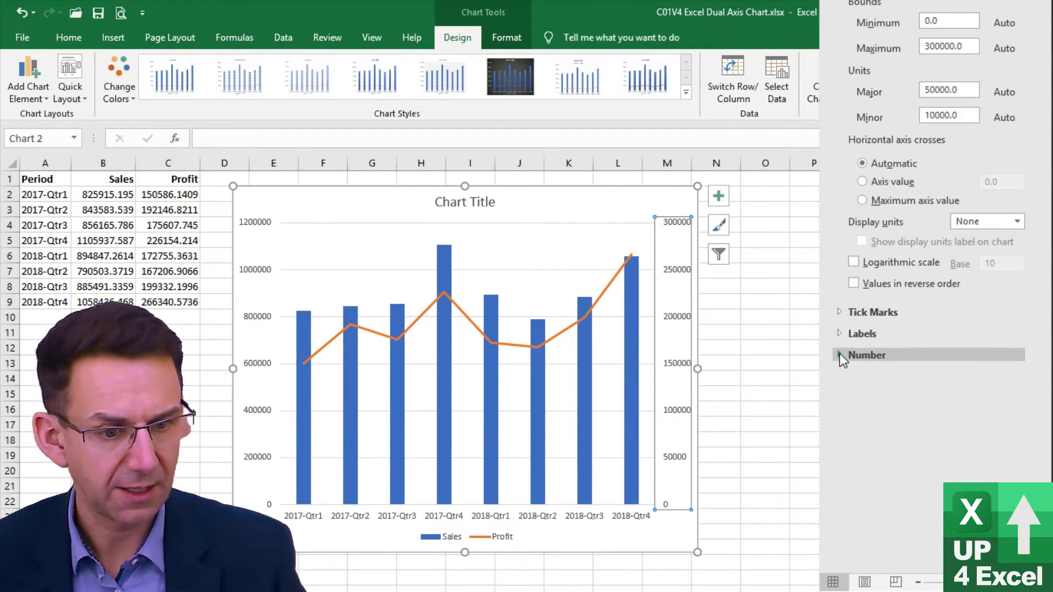
{"action": "left_click", "coordinate": [841, 334]}
{"action": "left_click", "coordinate": [986, 353]}
{"action": "left_click", "coordinate": [976, 399]}
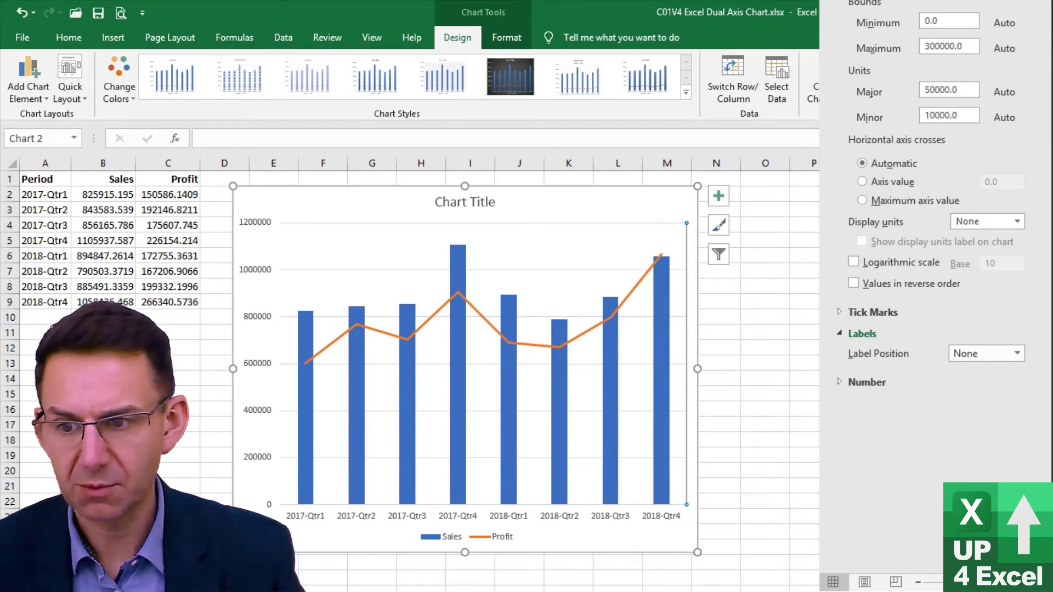
Set the maximum bound of the secondary axis to 400000.
{"action": "scroll", "coordinate": [946, 170], "scroll_direction": "up", "scroll_amount": 3}
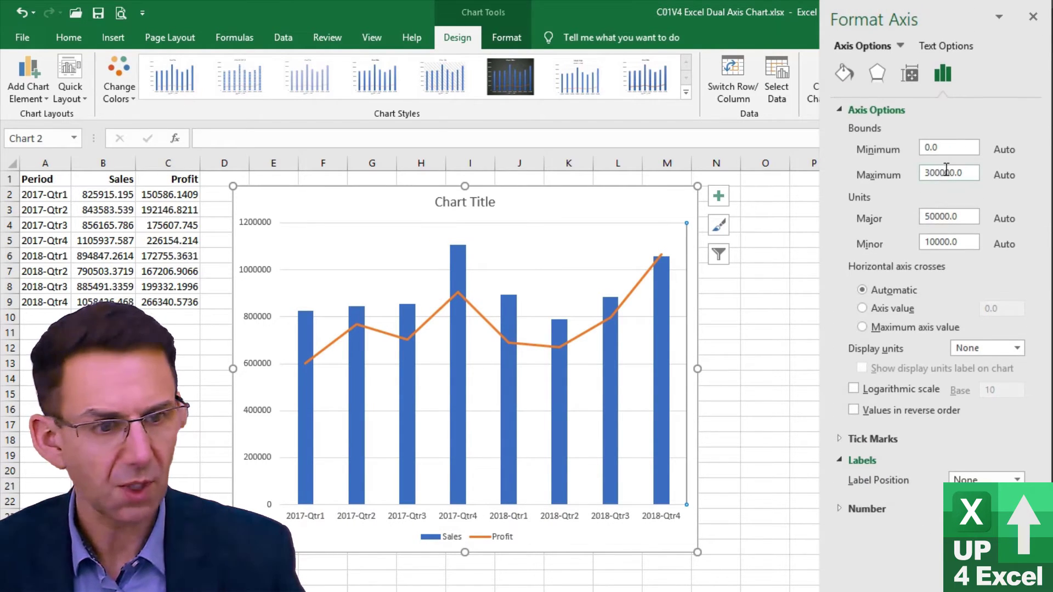
{"action": "left_click", "coordinate": [927, 175]}
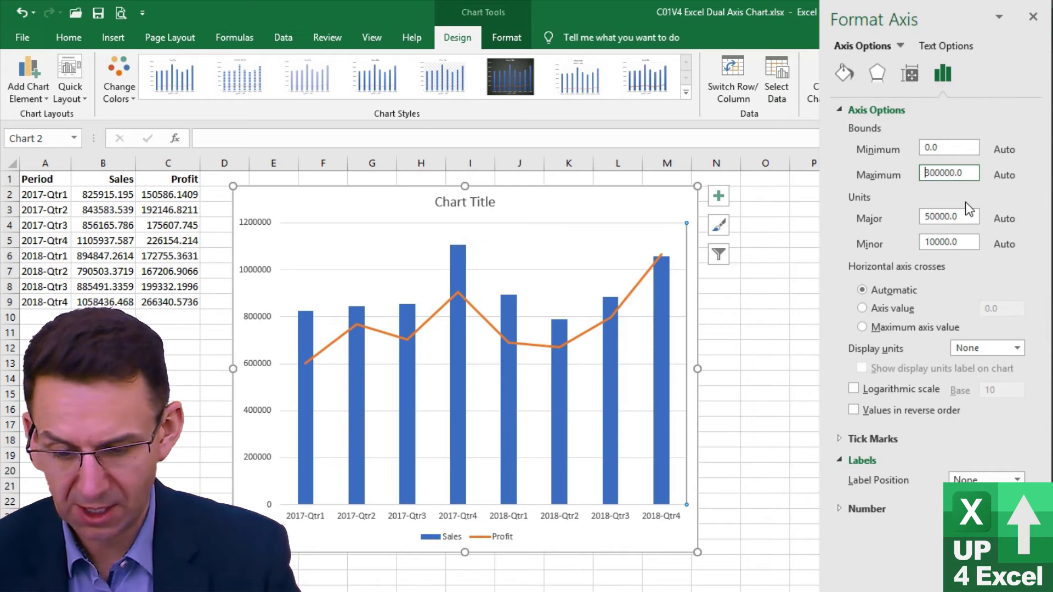
{"action": "key", "text": "Delete"}
{"action": "type", "text": "4"}
{"action": "key", "text": "Return"}
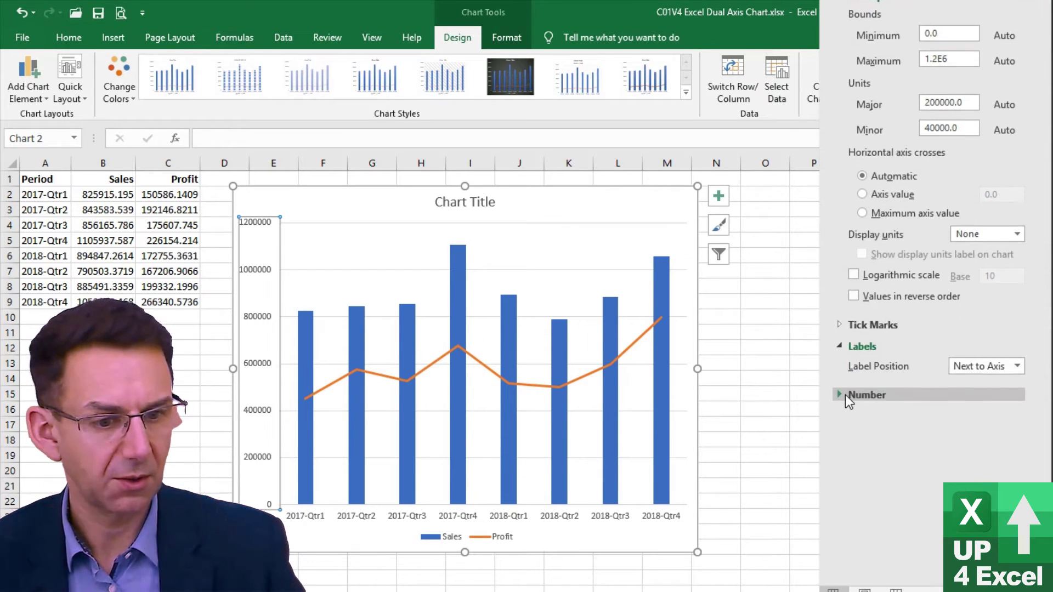
Set the primary vertical axis's label position to None and add data labels to the Sales columns.
{"action": "left_click", "coordinate": [986, 354]}
{"action": "left_click", "coordinate": [981, 417]}
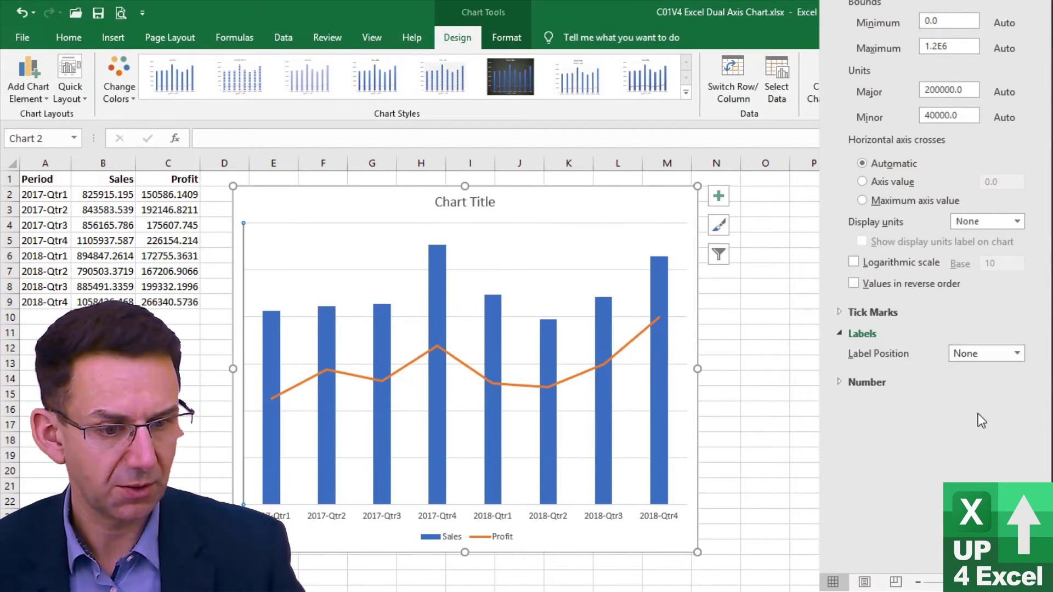
{"action": "right_click", "coordinate": [434, 302]}
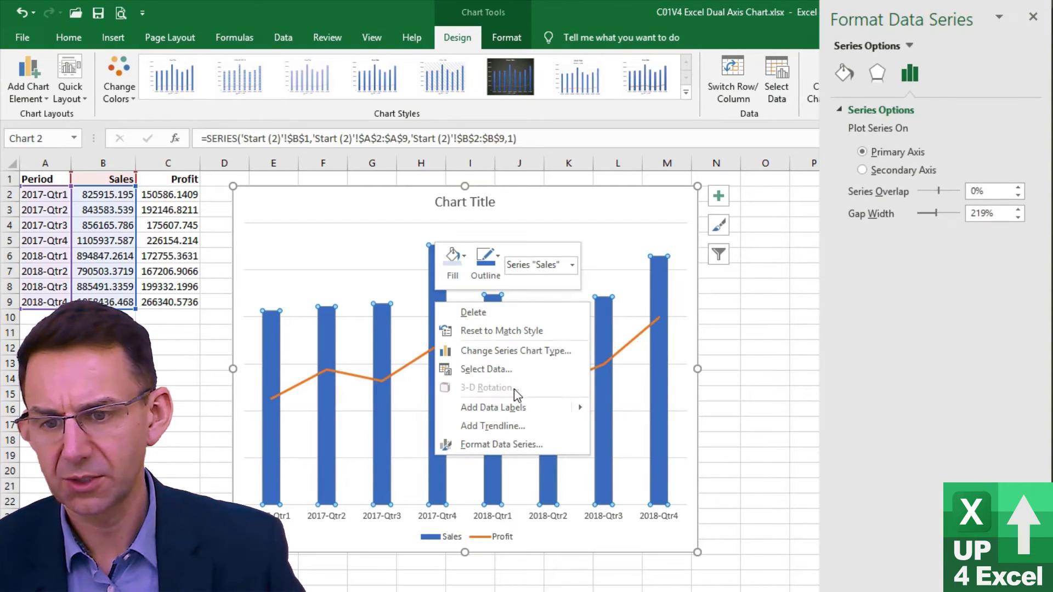
{"action": "left_click", "coordinate": [549, 407]}
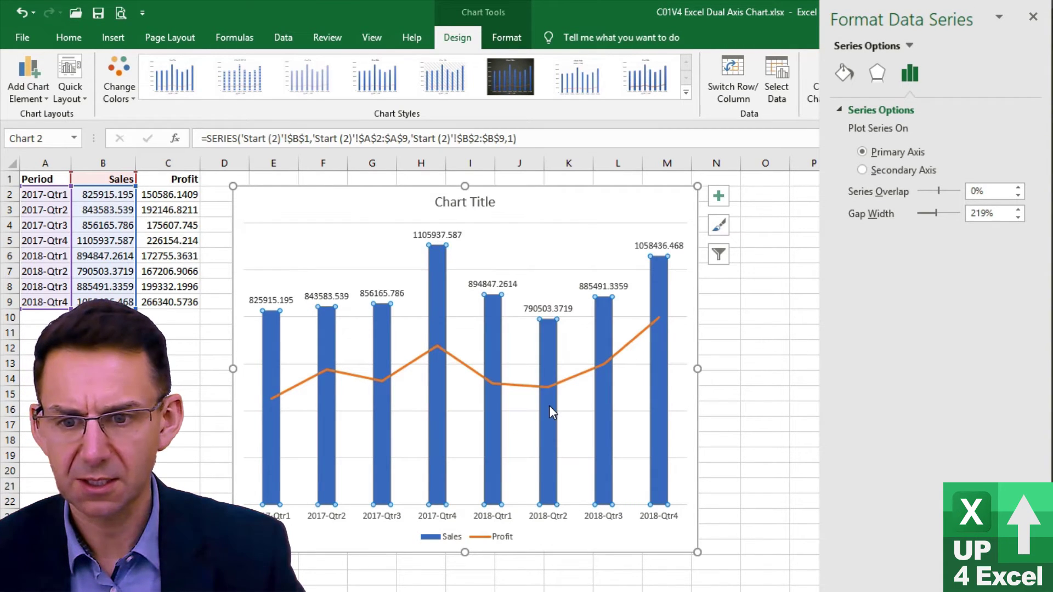
Format the Sales data labels with the custom number format $0.0,,"M".
{"action": "left_click", "coordinate": [552, 309]}
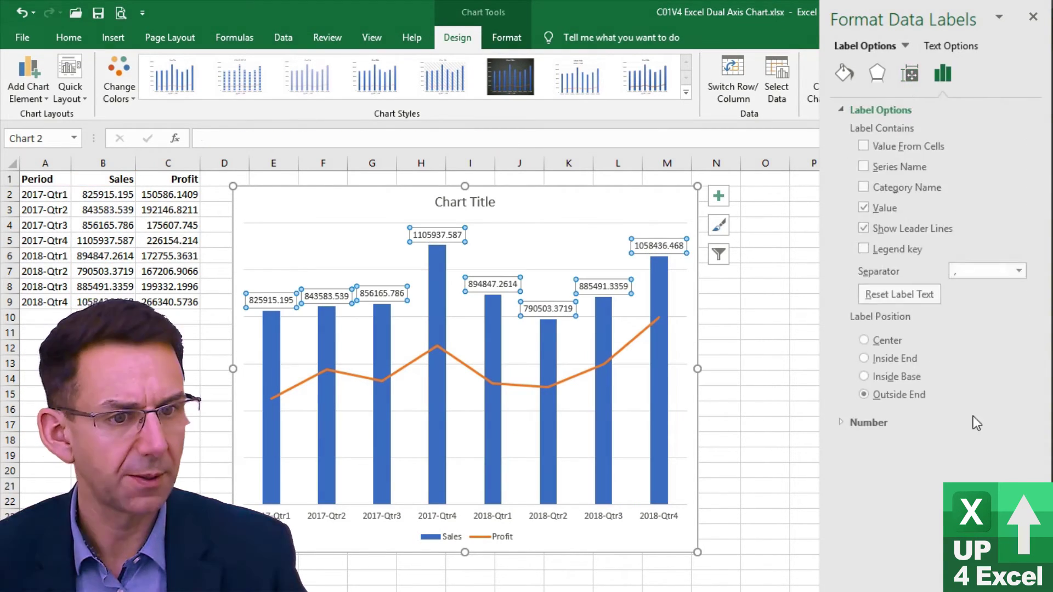
{"action": "left_click", "coordinate": [855, 422]}
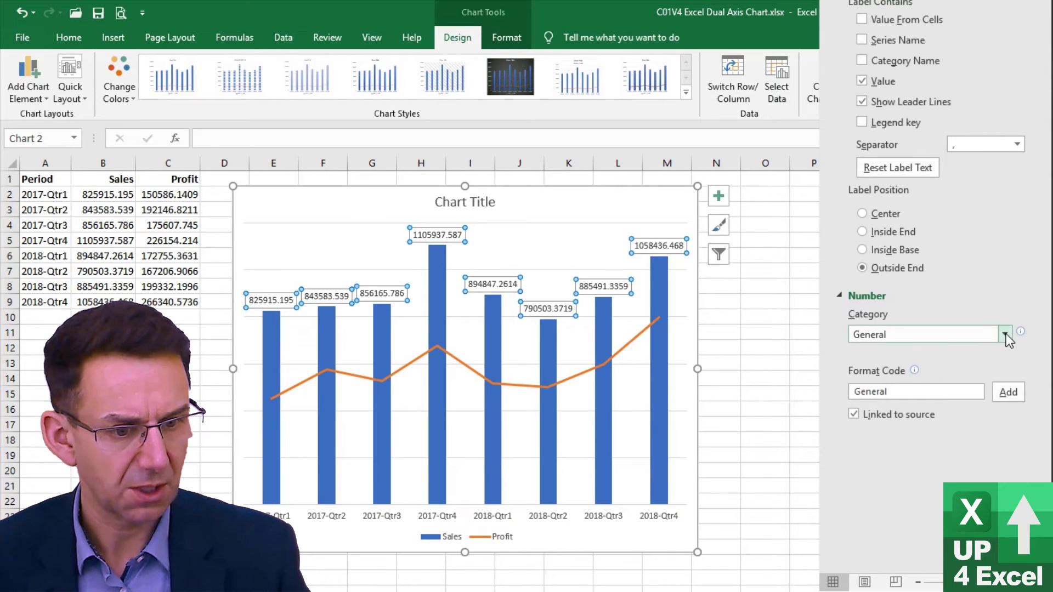
{"action": "left_click", "coordinate": [1006, 333]}
{"action": "left_click", "coordinate": [872, 527]}
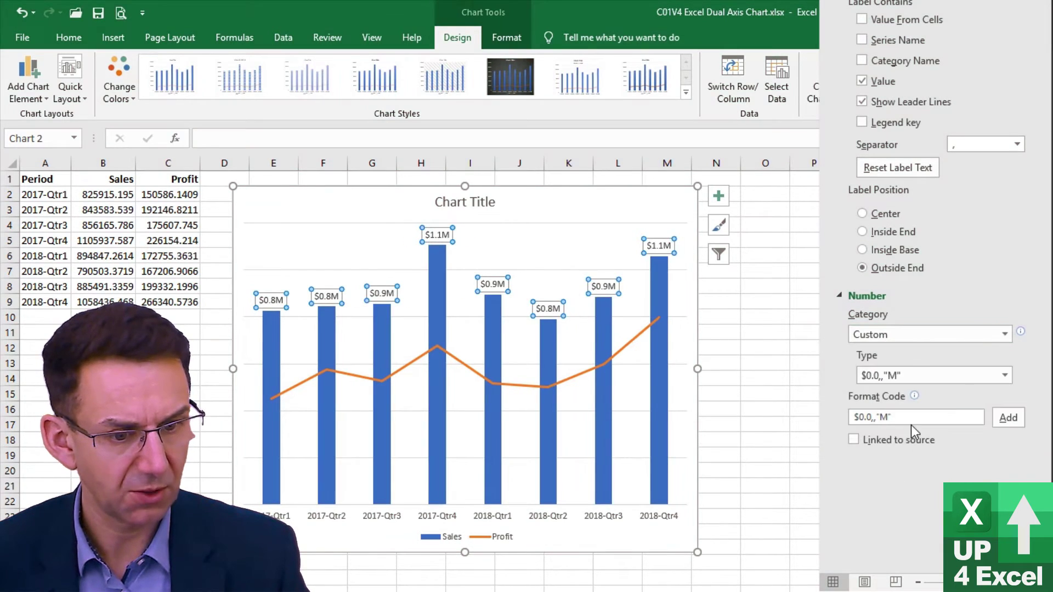
{"action": "left_click", "coordinate": [578, 344]}
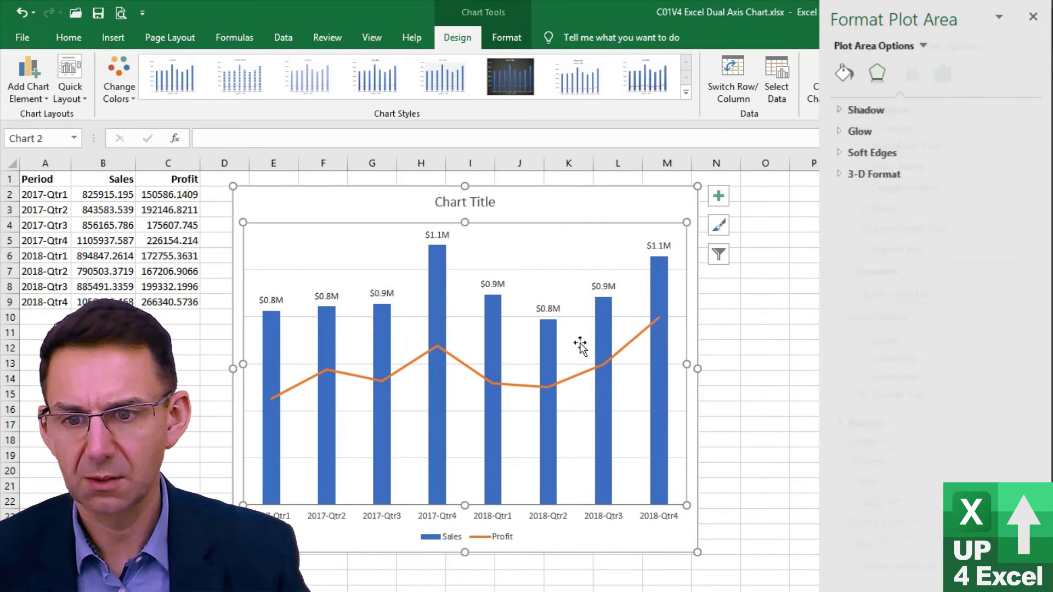
Delete the chart title and the horizontal gridlines.
{"action": "left_click", "coordinate": [462, 202]}
{"action": "key", "text": "Delete"}
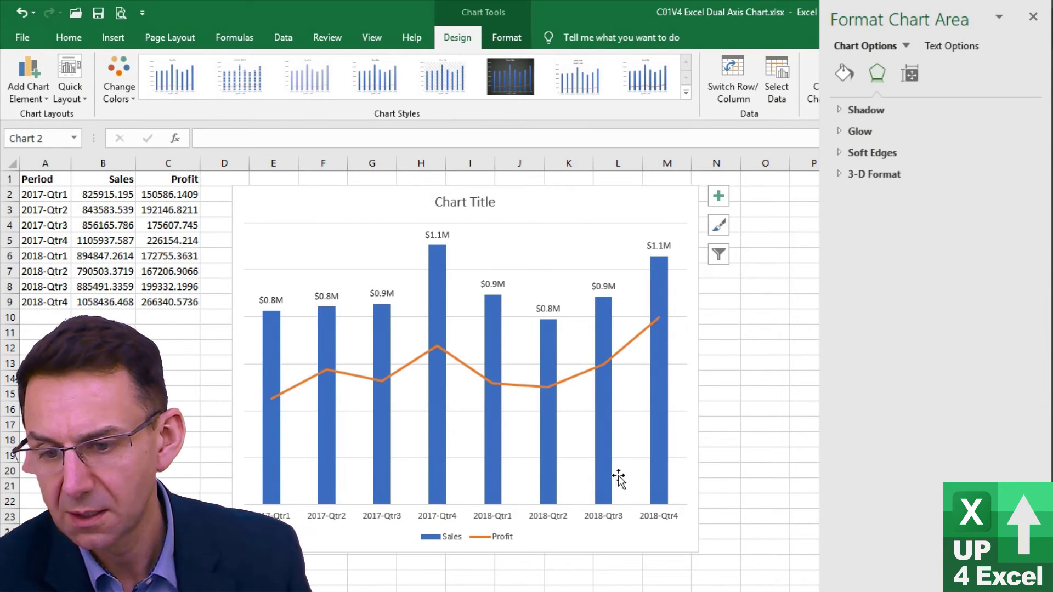
{"action": "left_click", "coordinate": [469, 300]}
{"action": "key", "text": "Escape"}
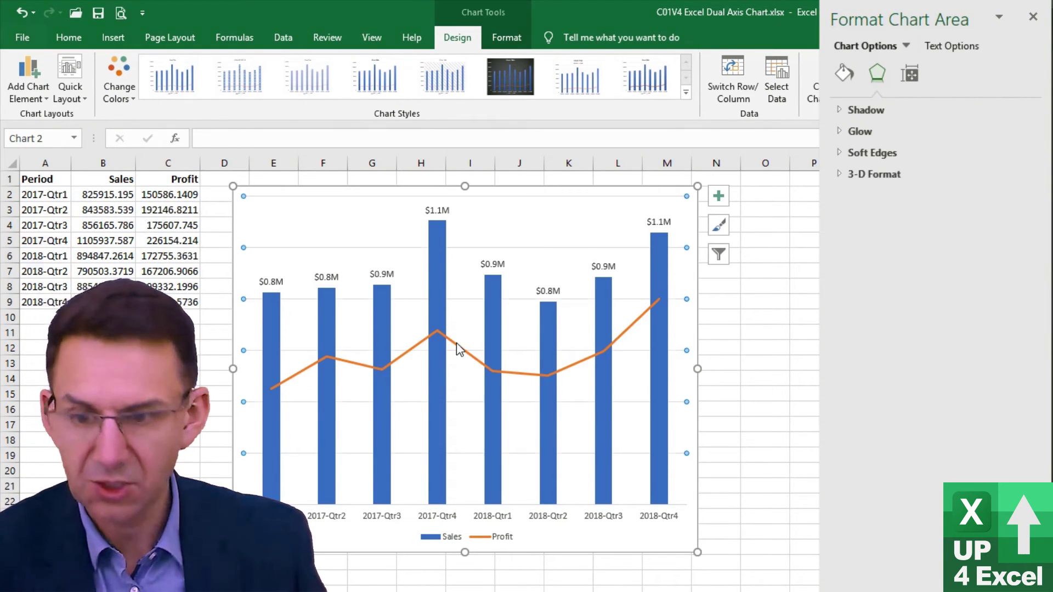
Open the chart's combo chart type settings and set the Profit series to Stacked Area.
{"action": "left_click", "coordinate": [493, 384]}
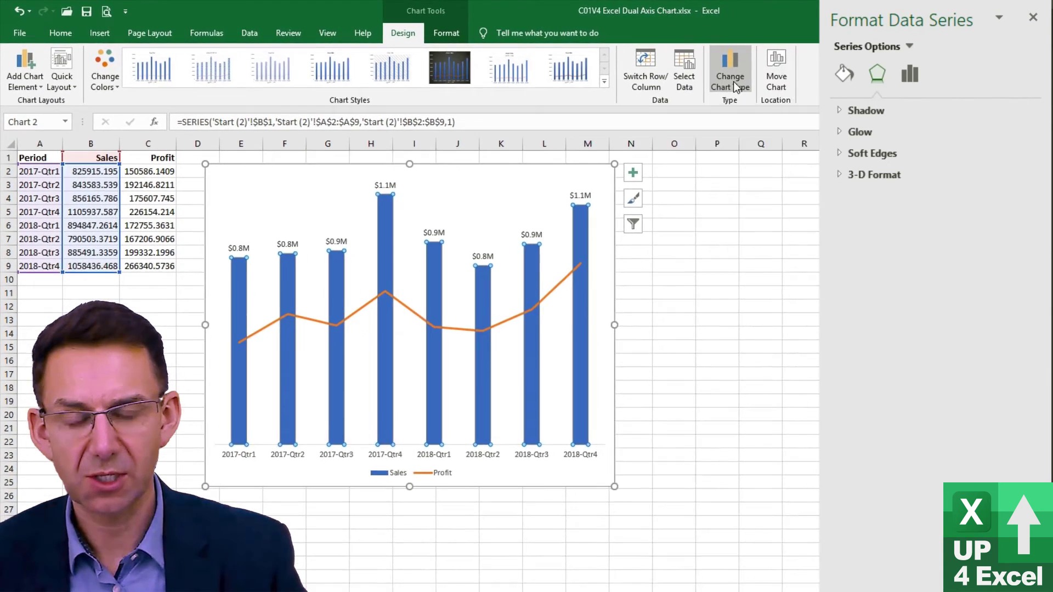
{"action": "left_click", "coordinate": [815, 90]}
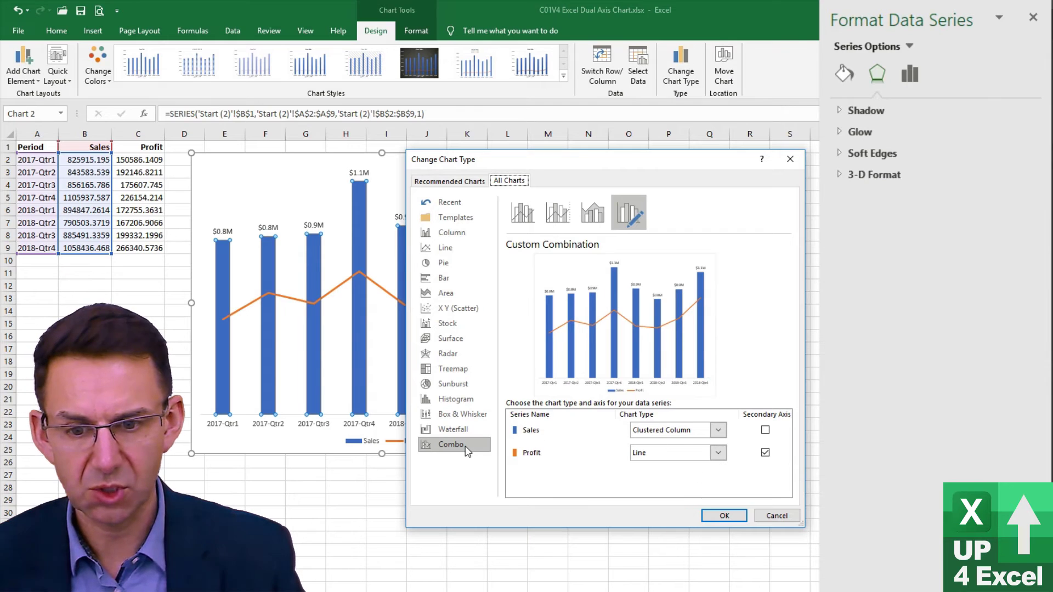
{"action": "left_click", "coordinate": [718, 431]}
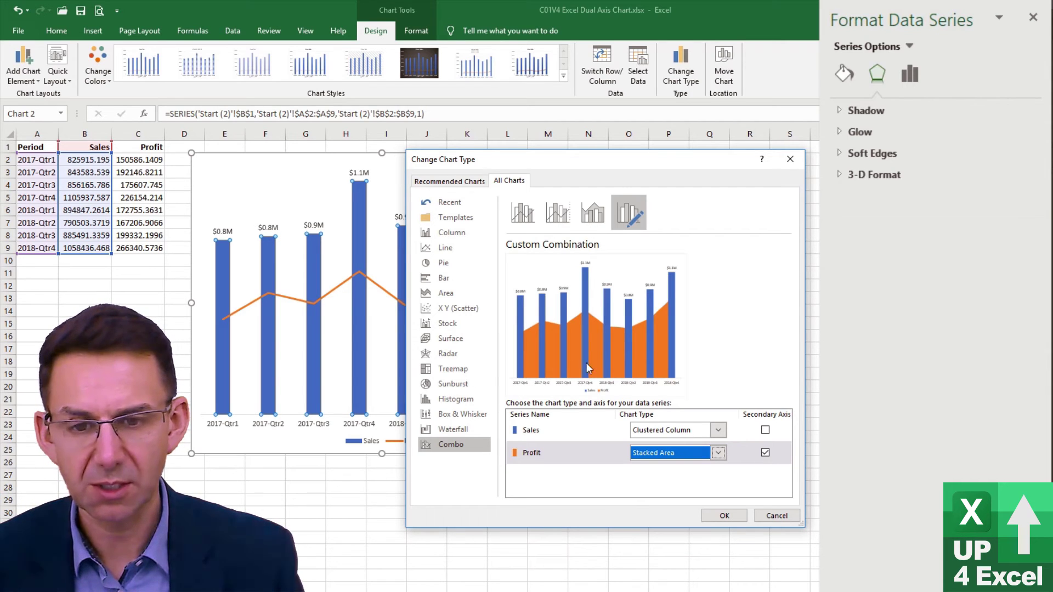
Try Stacked Column as the chart type for both the Sales and the Profit series.
{"action": "left_click", "coordinate": [718, 430]}
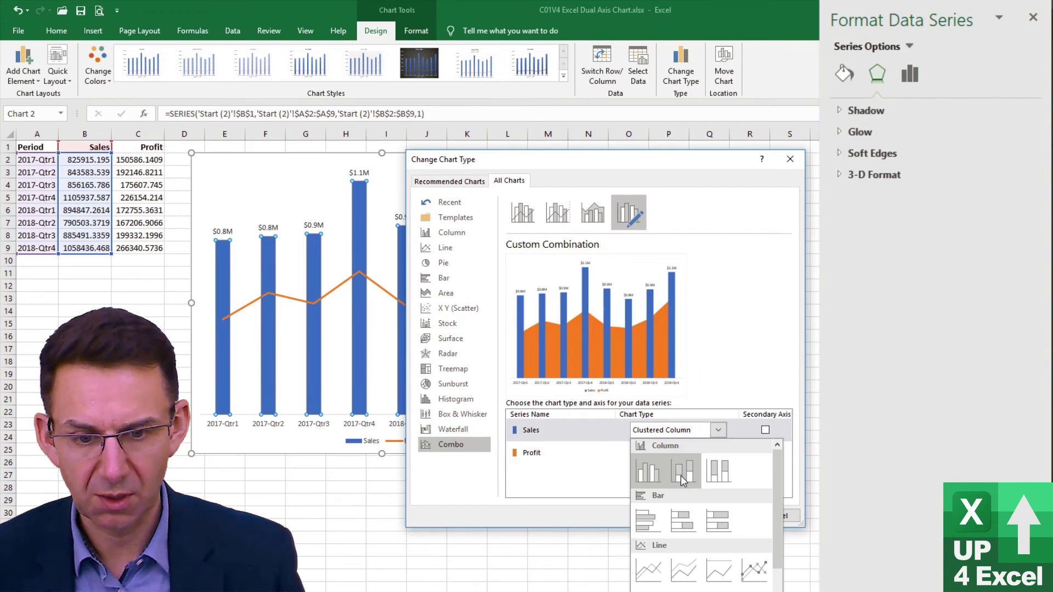
{"action": "left_click", "coordinate": [680, 475]}
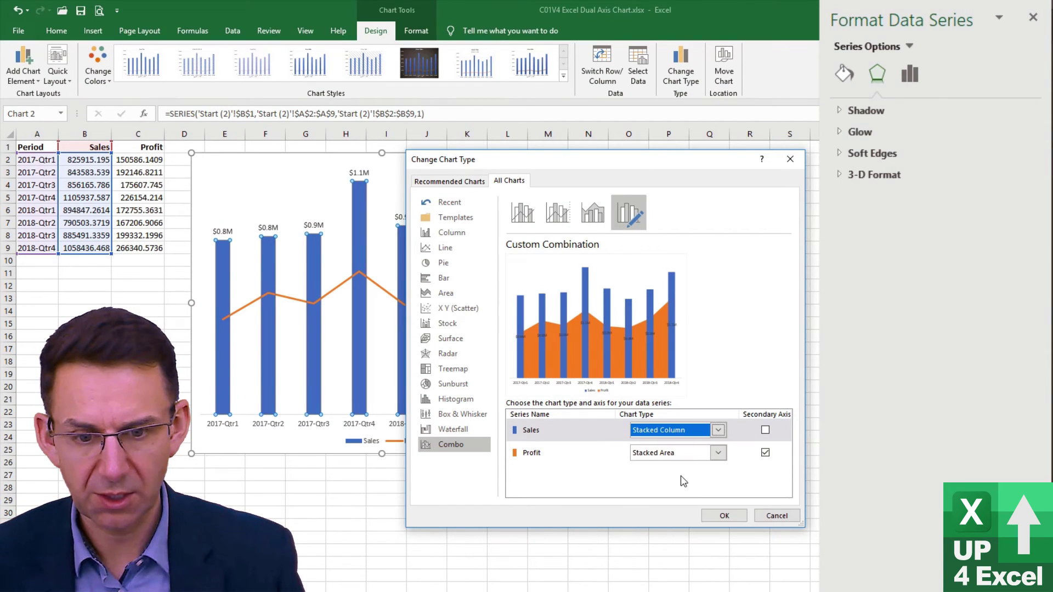
{"action": "left_click", "coordinate": [718, 453]}
{"action": "left_click", "coordinate": [680, 226]}
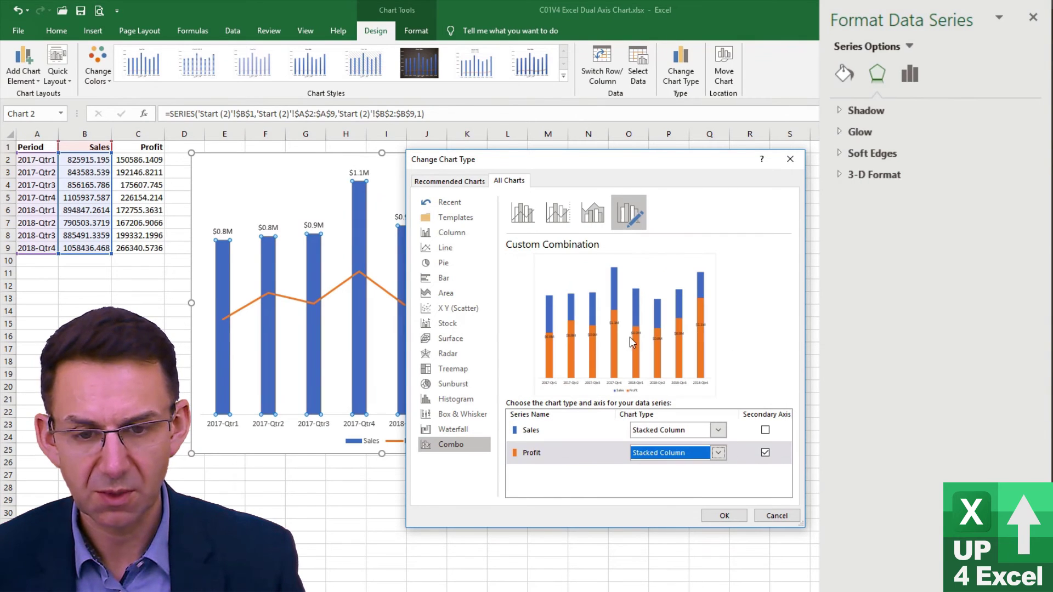
Set the Profit series to Stacked Line with Markers and the Sales series to Stacked Area.
{"action": "left_click", "coordinate": [719, 454]}
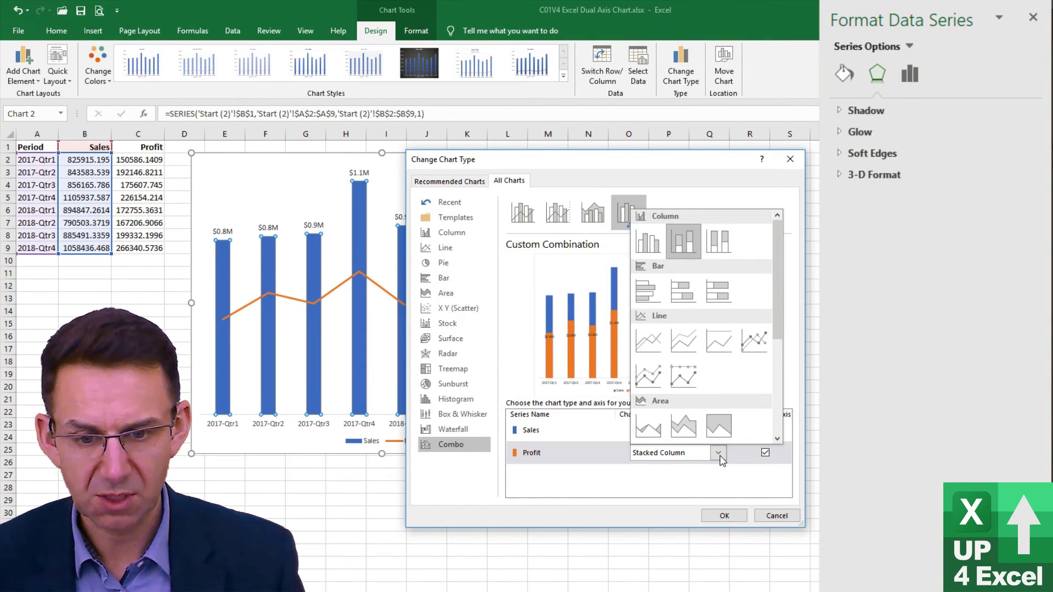
{"action": "left_click", "coordinate": [649, 376]}
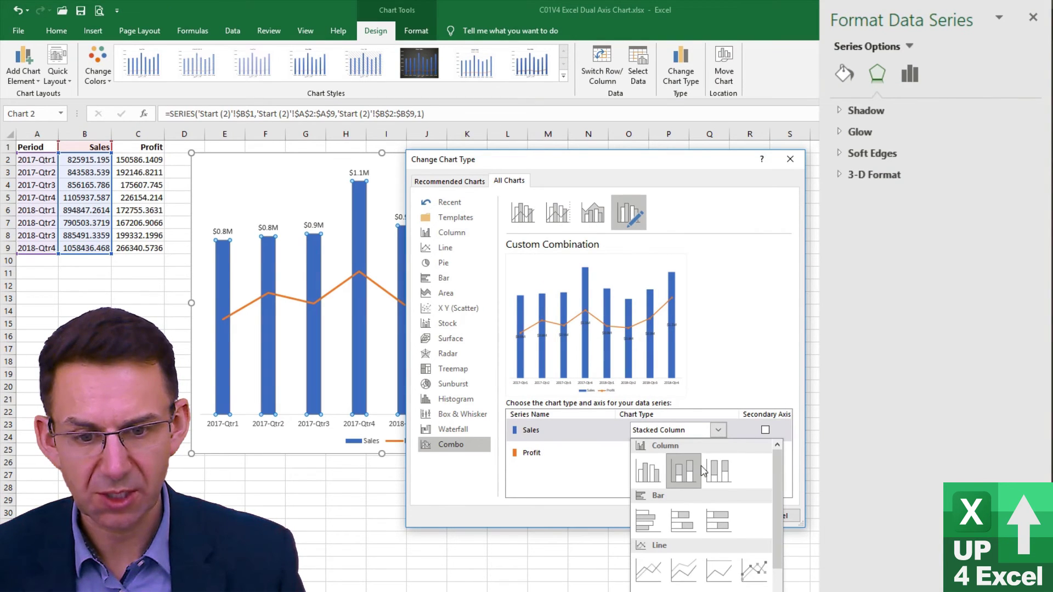
{"action": "left_click", "coordinate": [684, 591]}
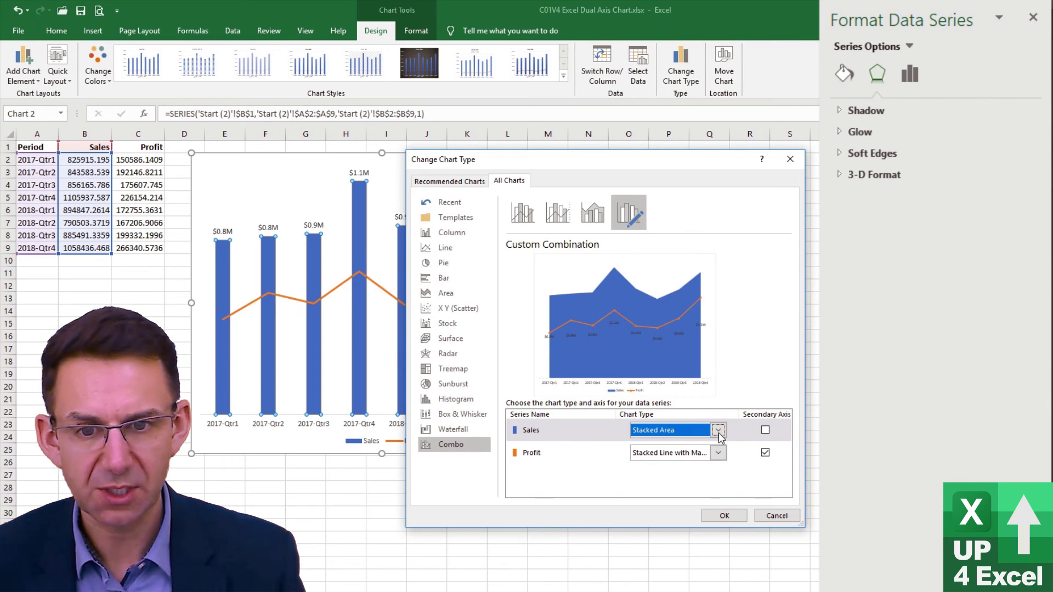
Set the Sales series to Clustered Column and apply the custom combination to the chart.
{"action": "left_click", "coordinate": [718, 430]}
{"action": "left_click", "coordinate": [649, 475]}
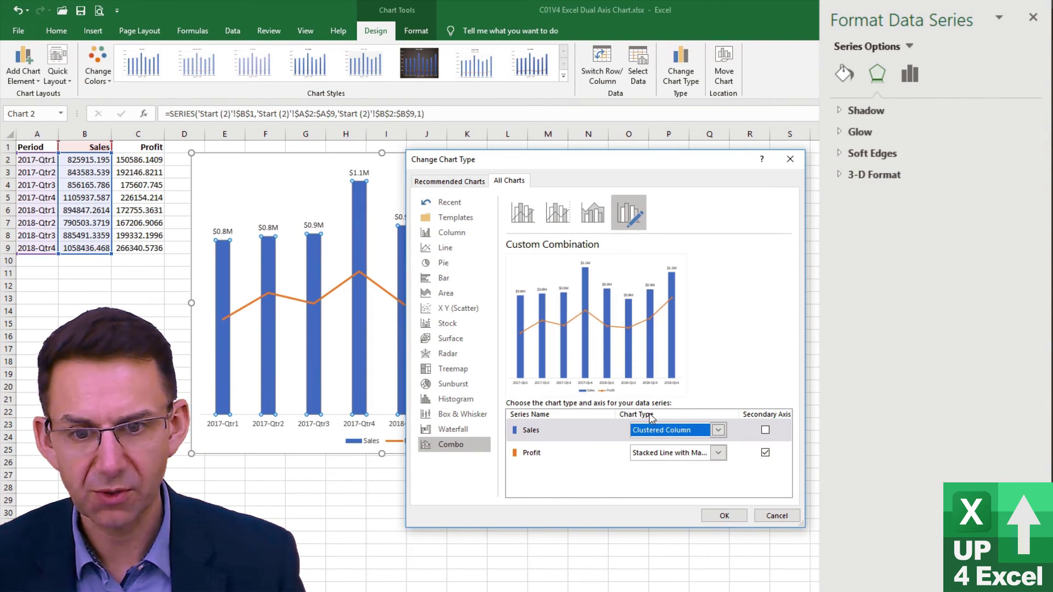
{"action": "left_click", "coordinate": [731, 515]}
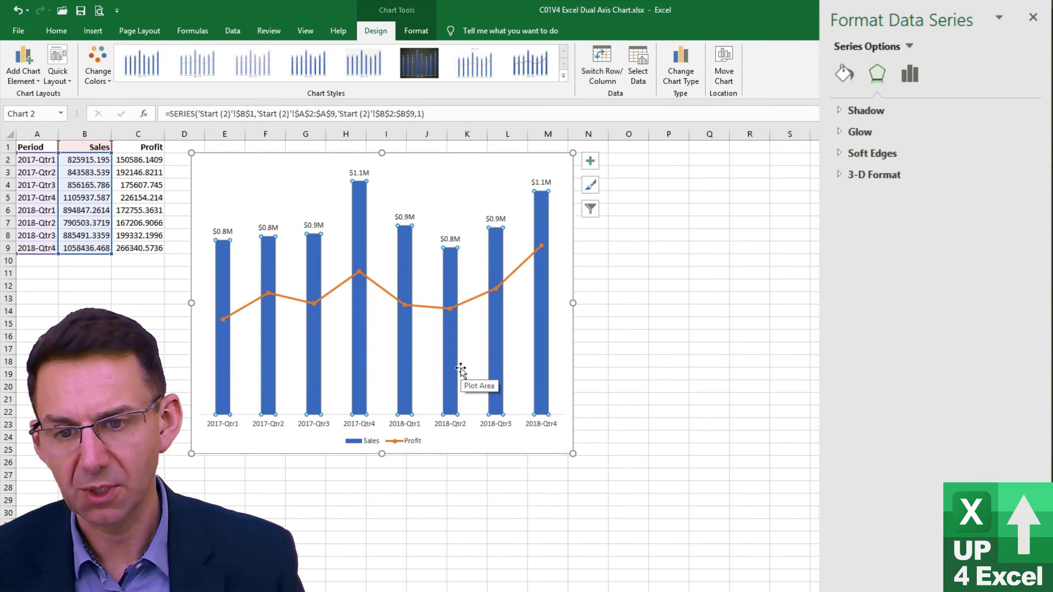